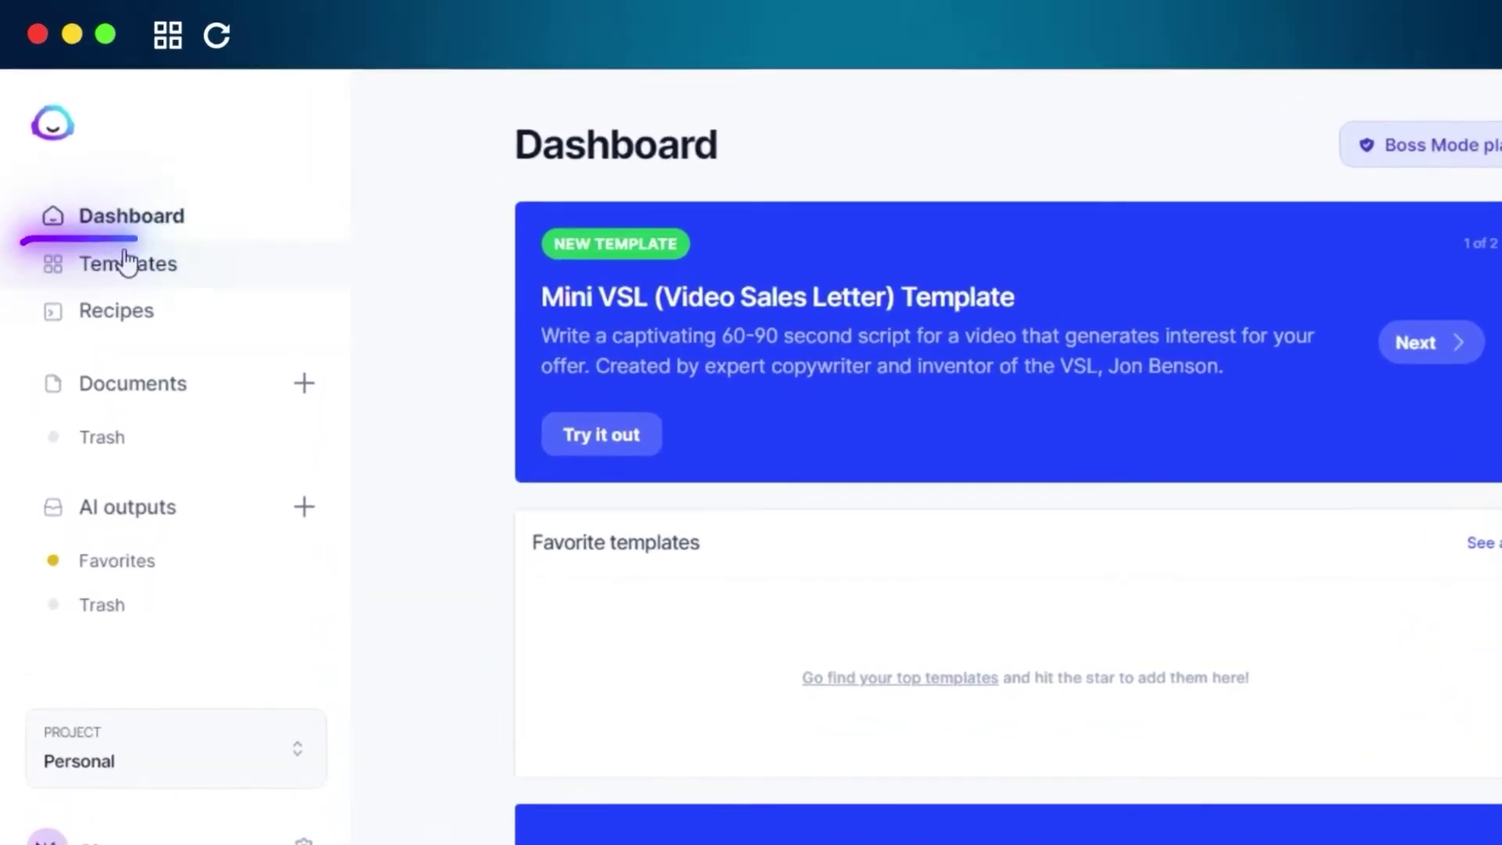
- Open the Templates library from the sidebar and filter it to Email templates
left_click(111, 230)
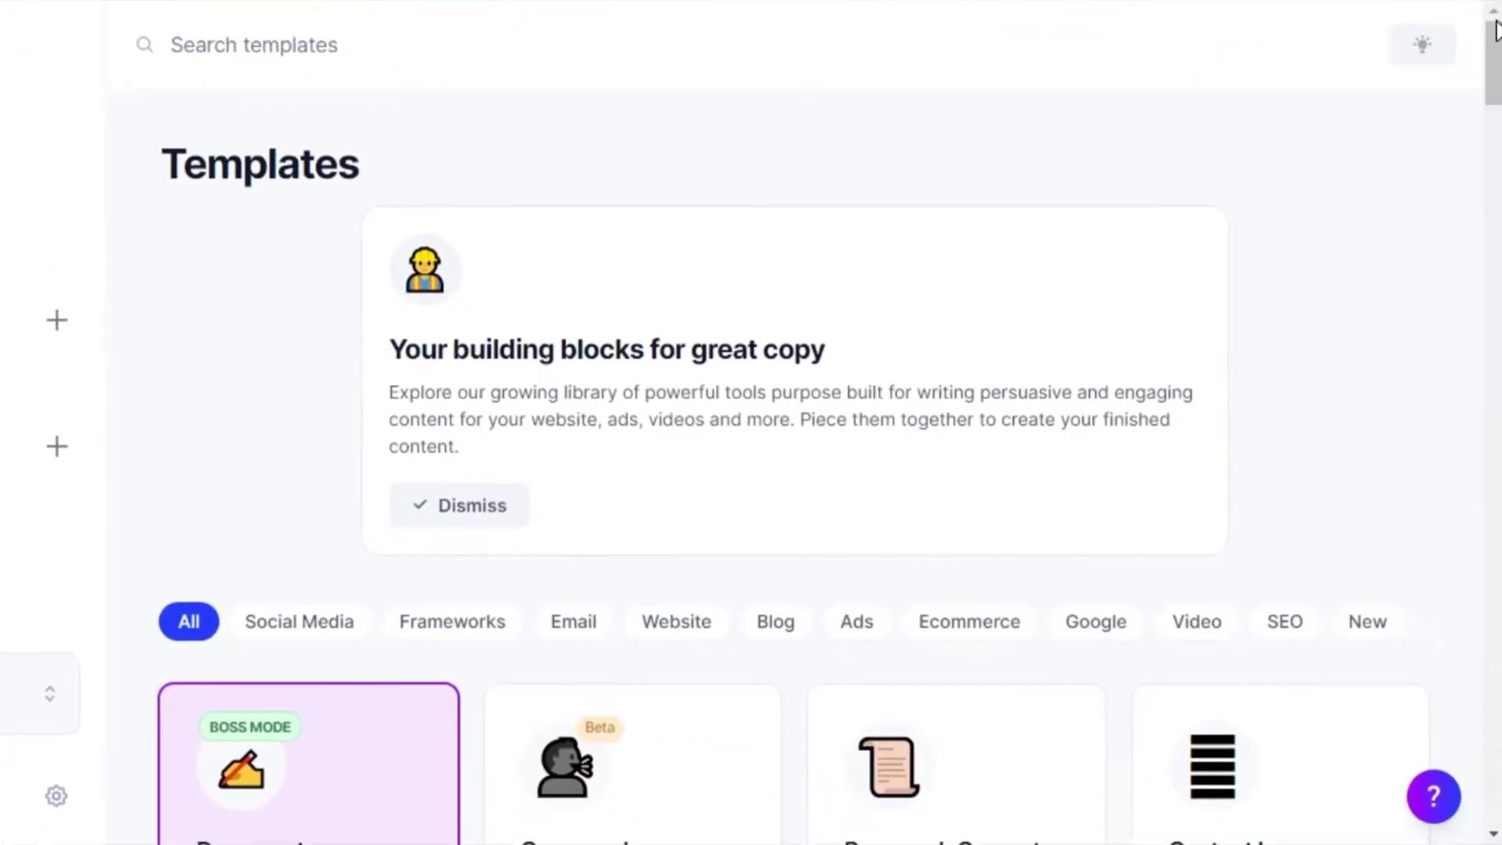
mouse_move(1496, 30)
left_mouse_down()
mouse_move(1496, 176)
mouse_move(1496, 30)
left_mouse_up()
scroll(618, 189, "down", 7)
scroll(618, 189, "up", 2)
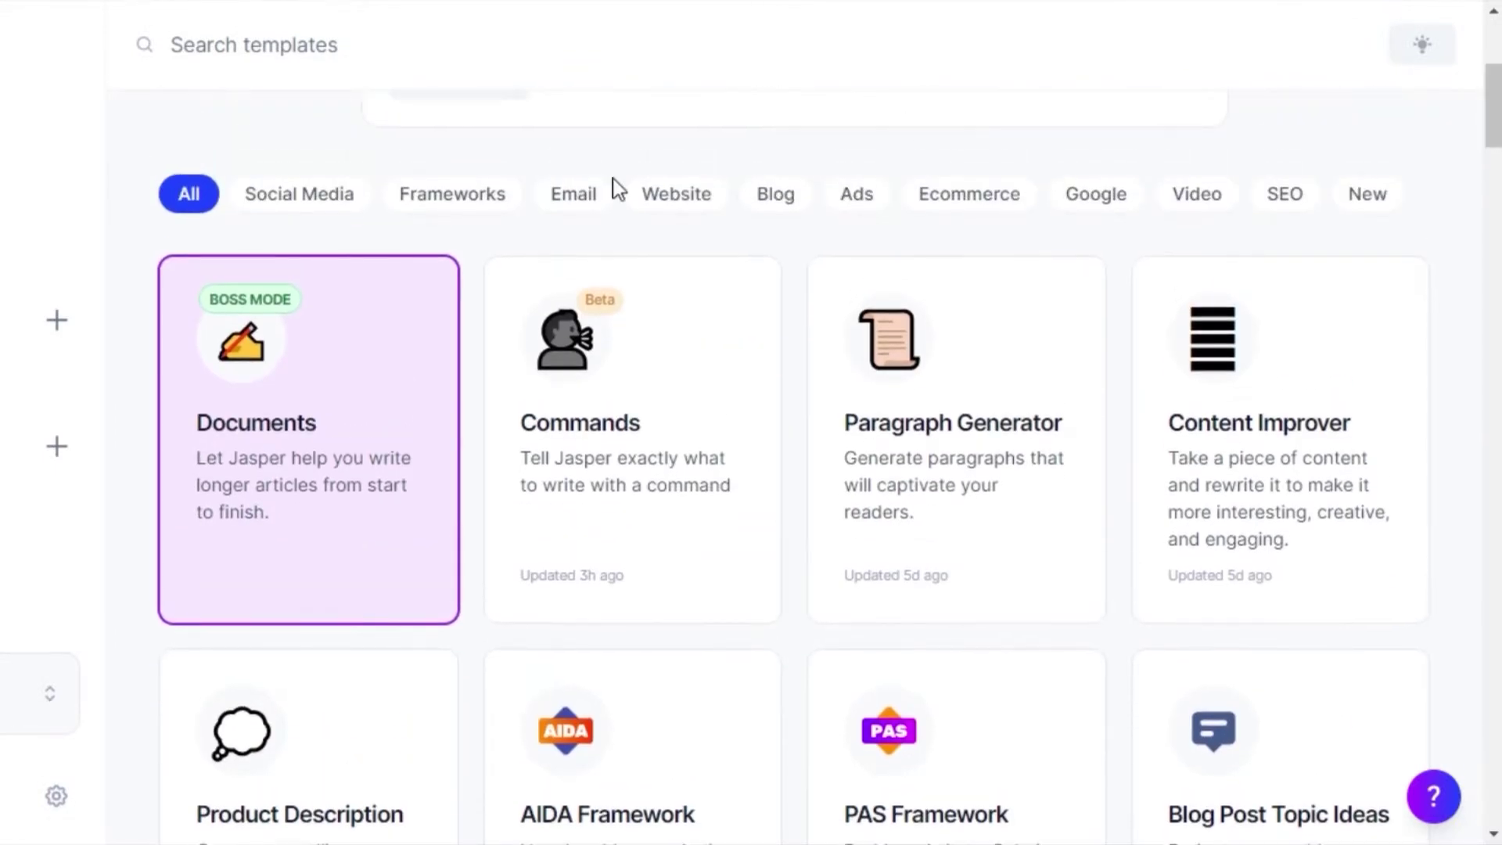
left_click(583, 205)
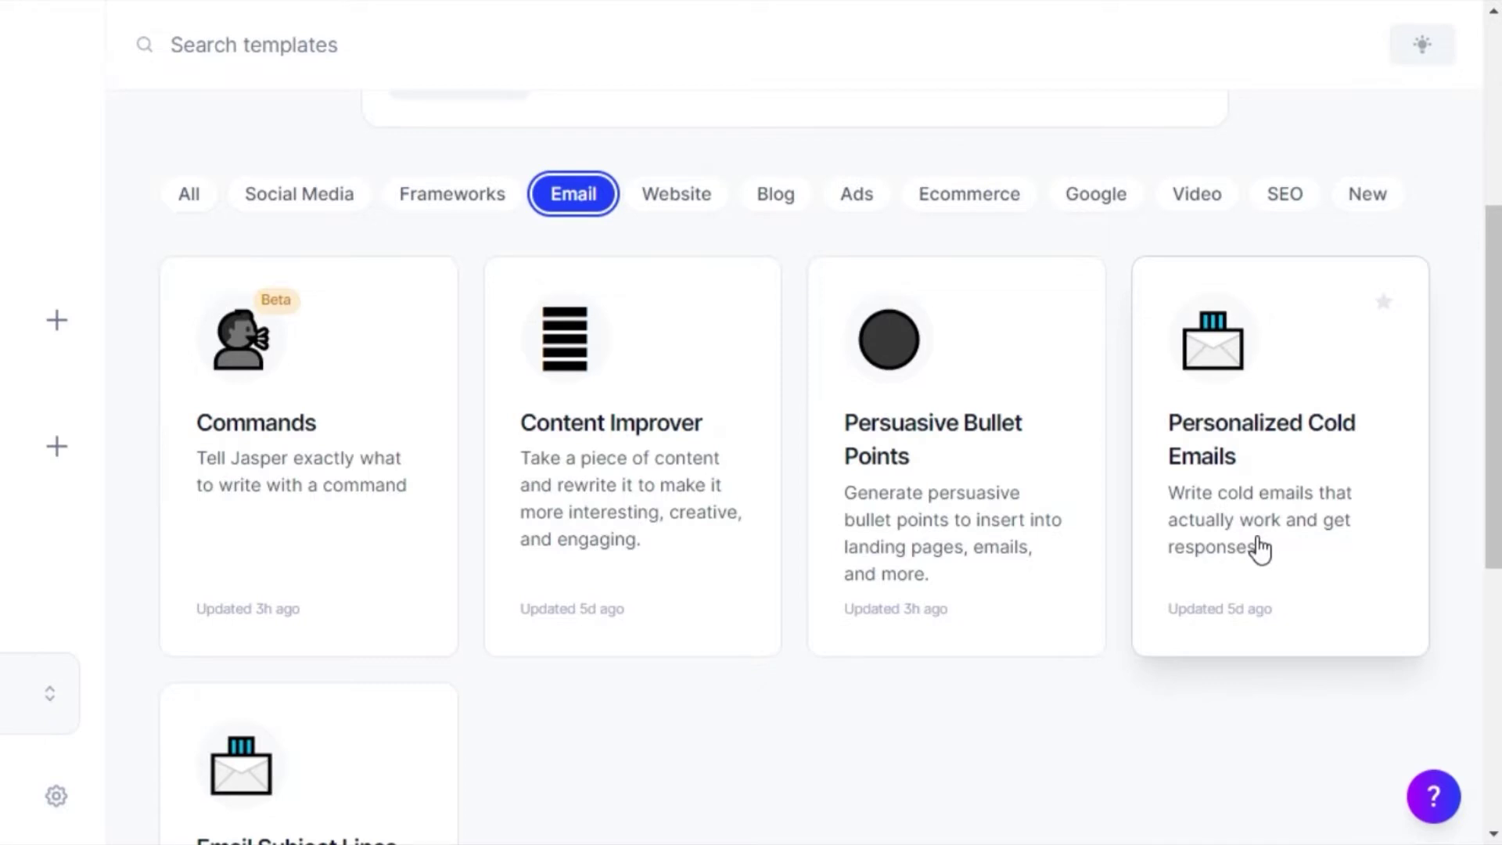
- Start the Personalized Cold Emails template from the Email templates list
left_click(1259, 550)
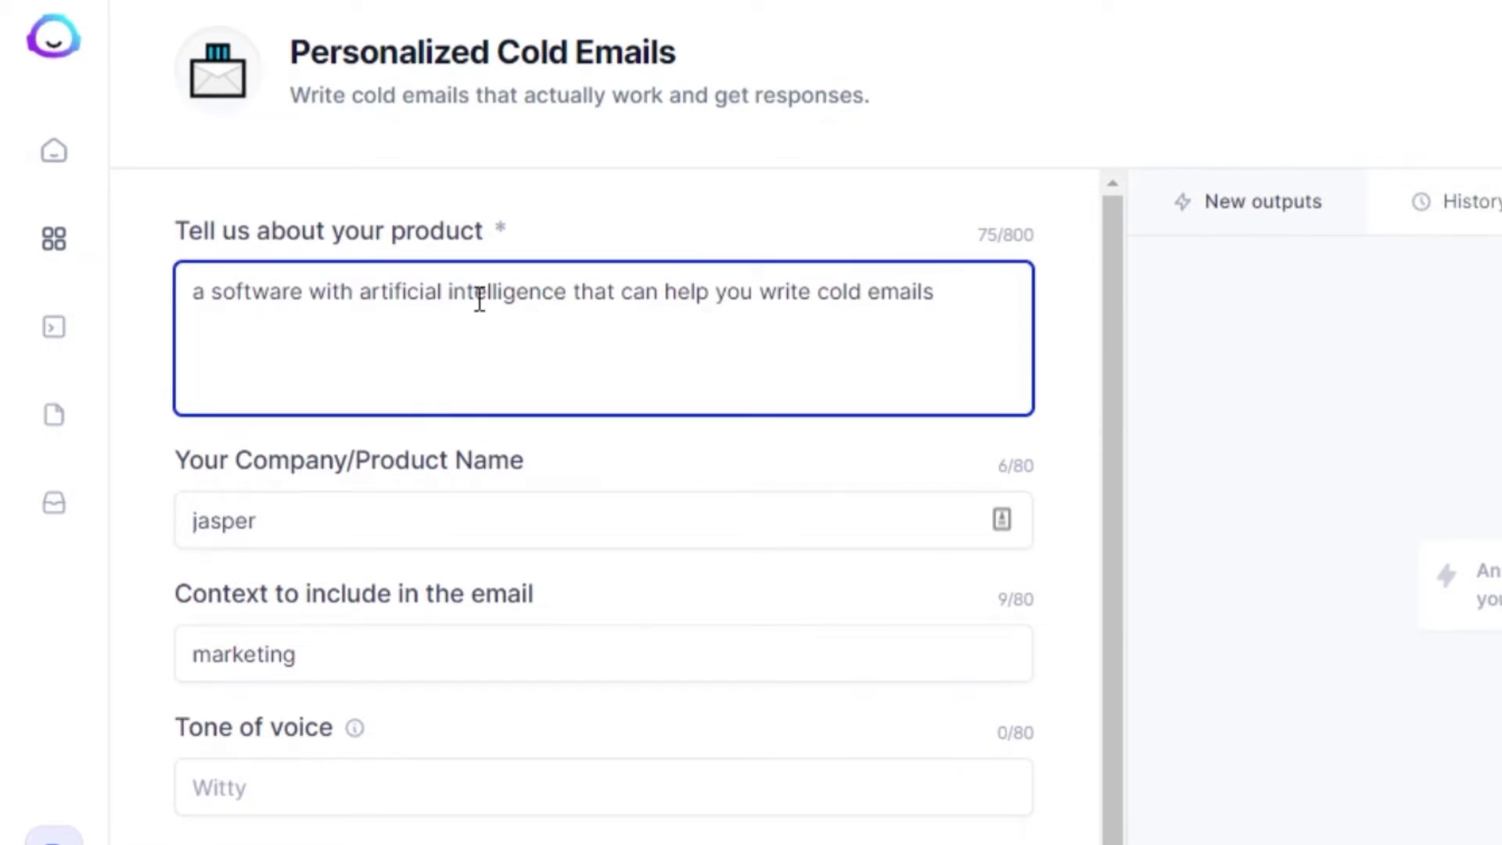
- Change the context to 'email marketing', set the tone to 'witty', and generate three drafts
left_click(335, 520)
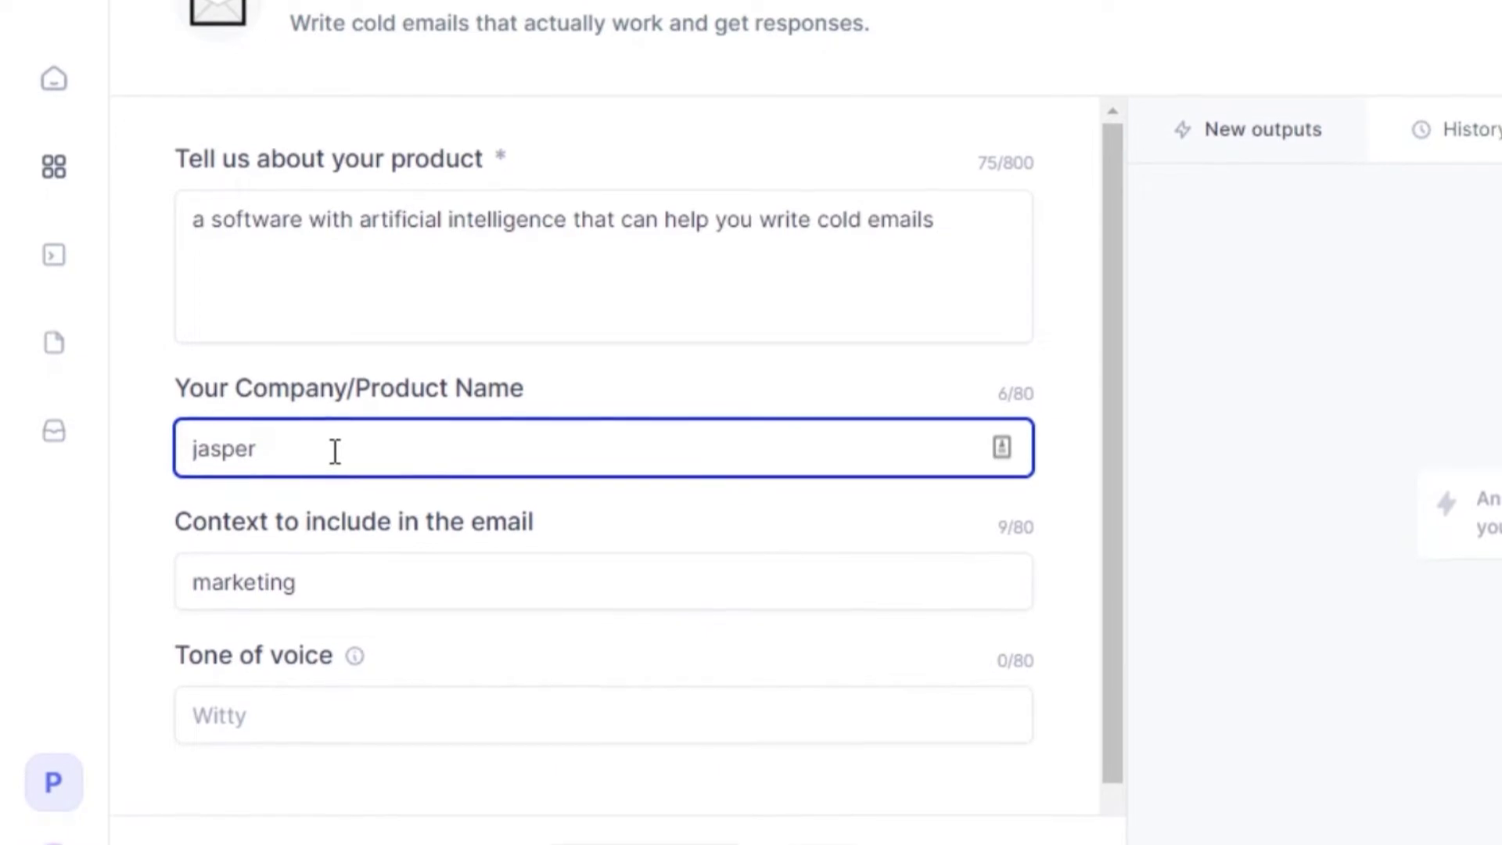
left_click(197, 581)
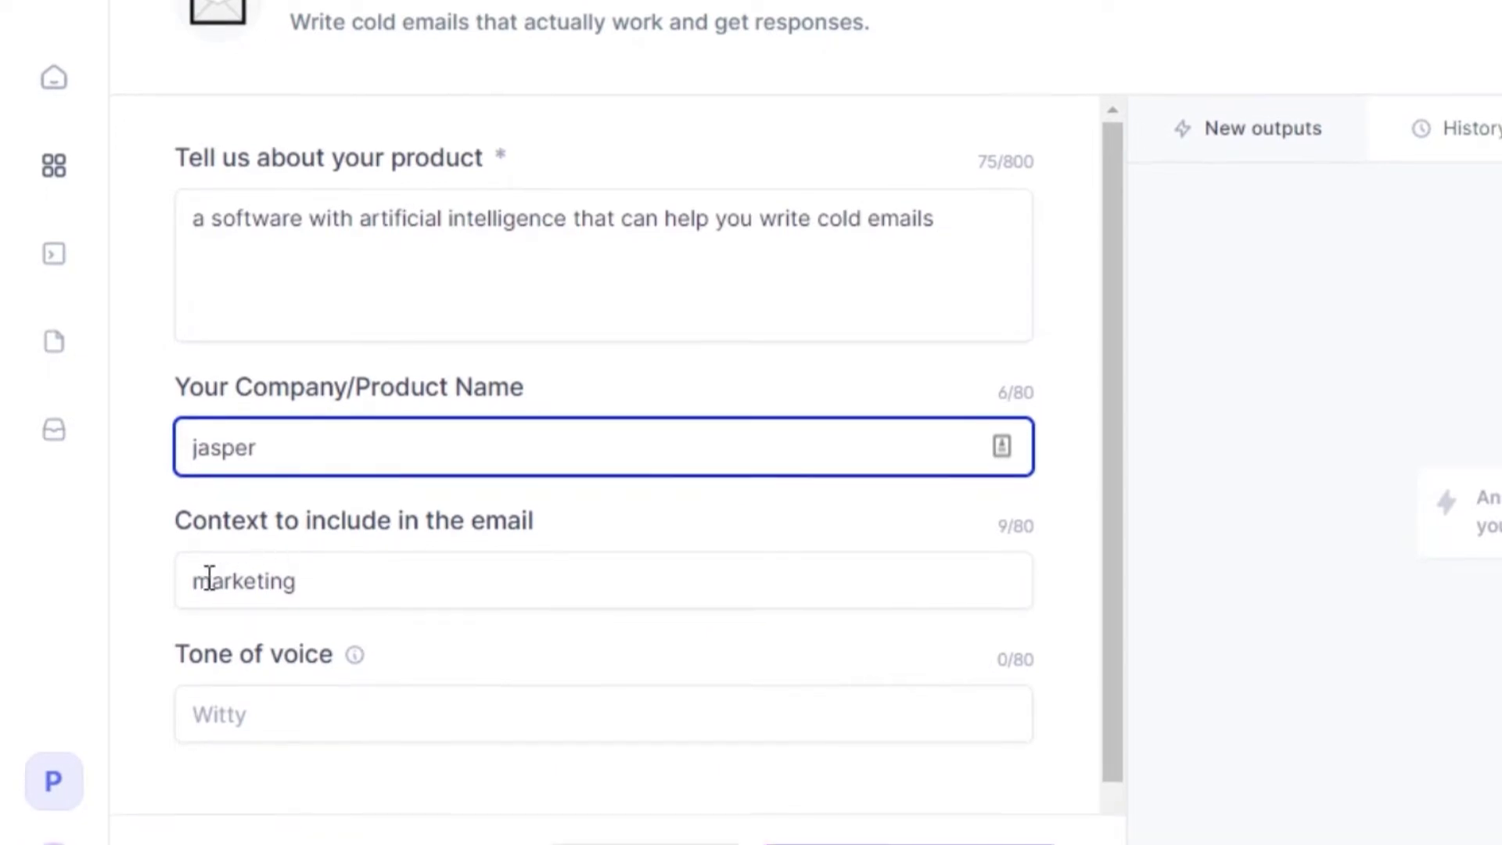
type("email")
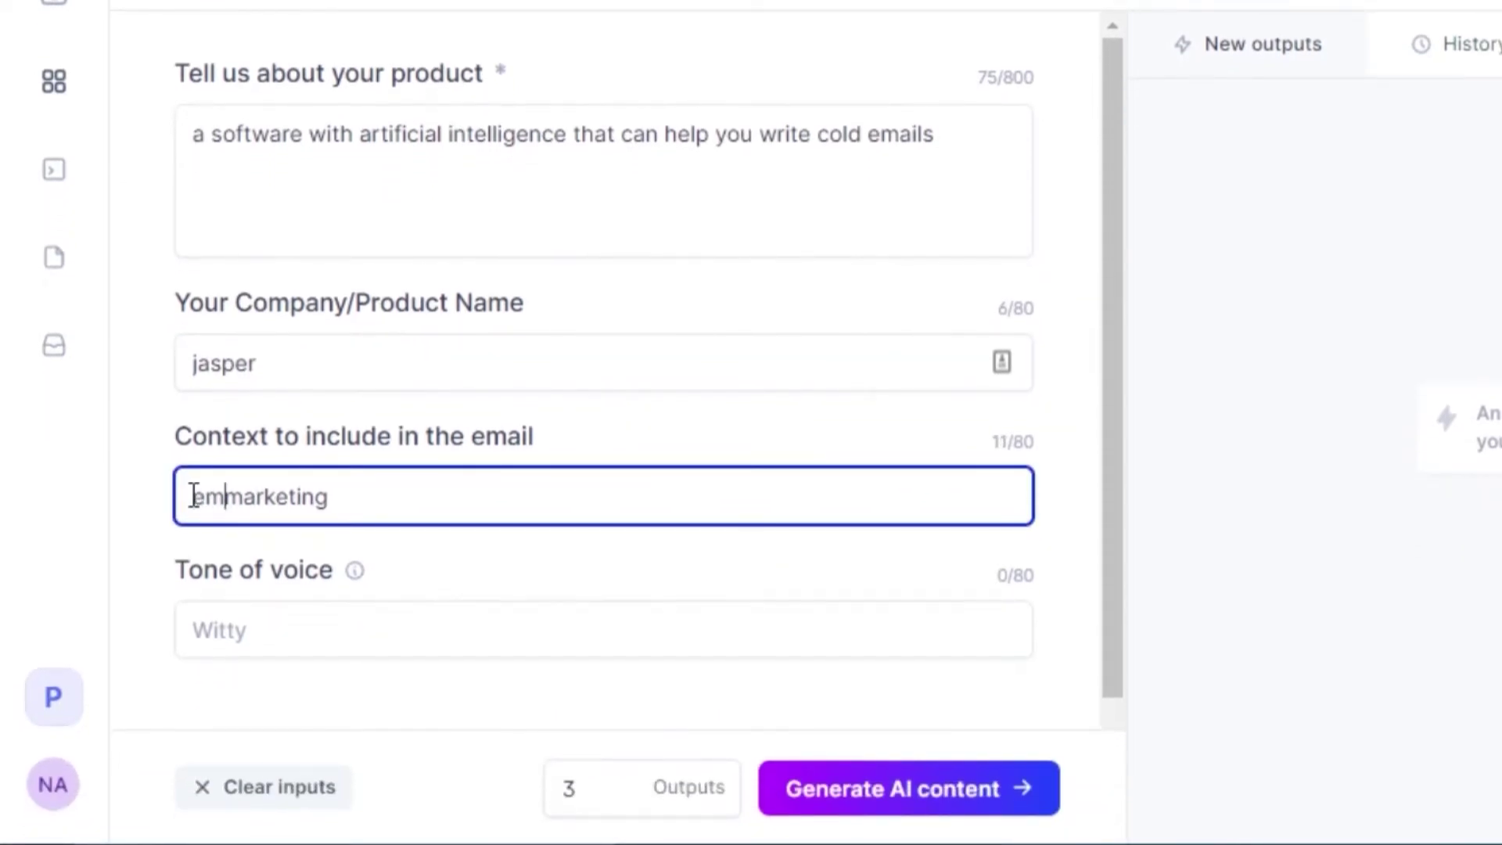
left_click(293, 631)
type("w")
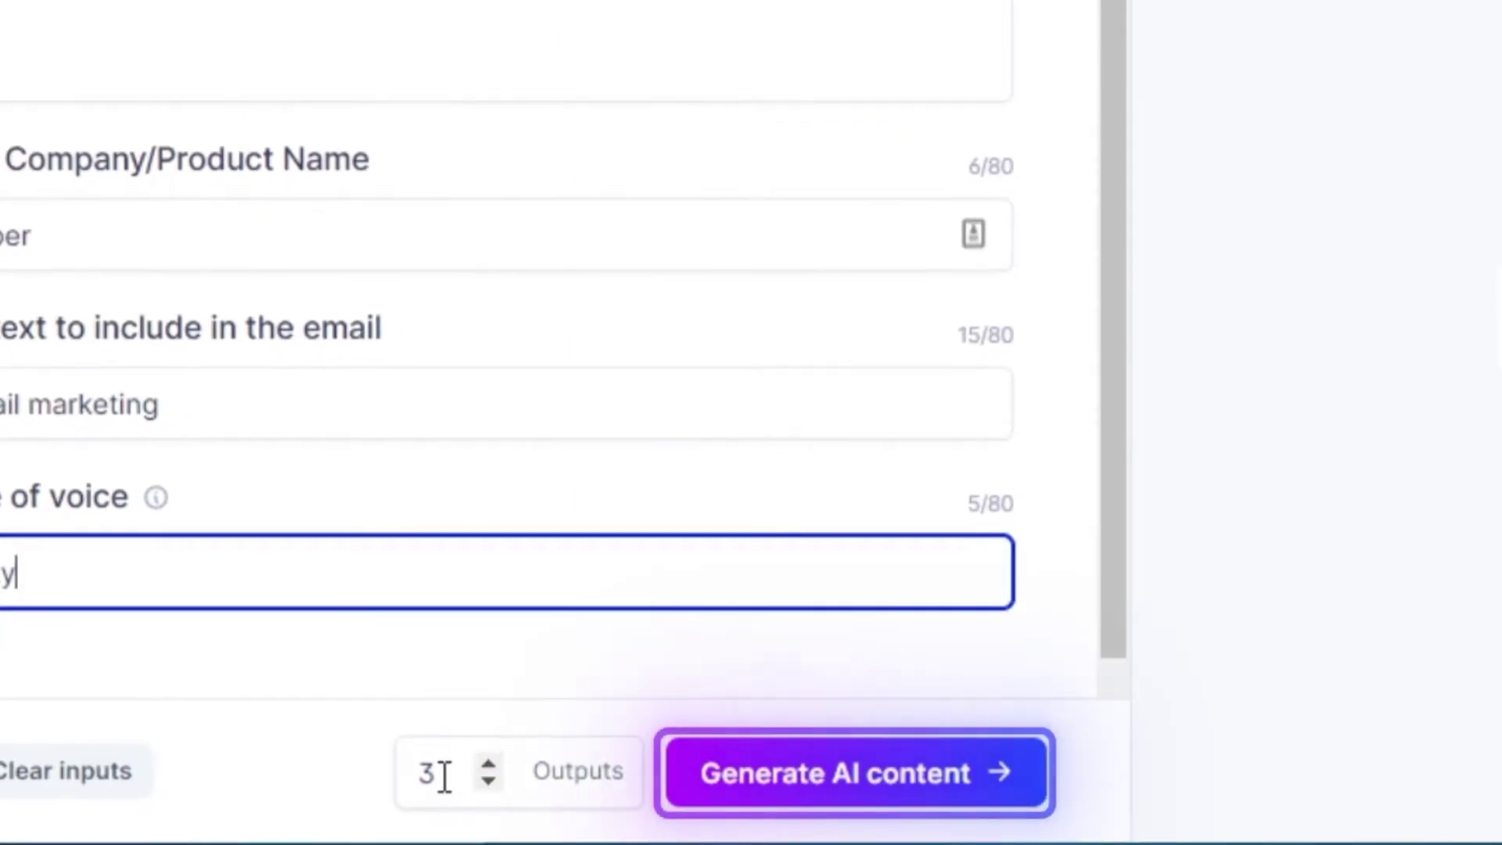
left_click(791, 781)
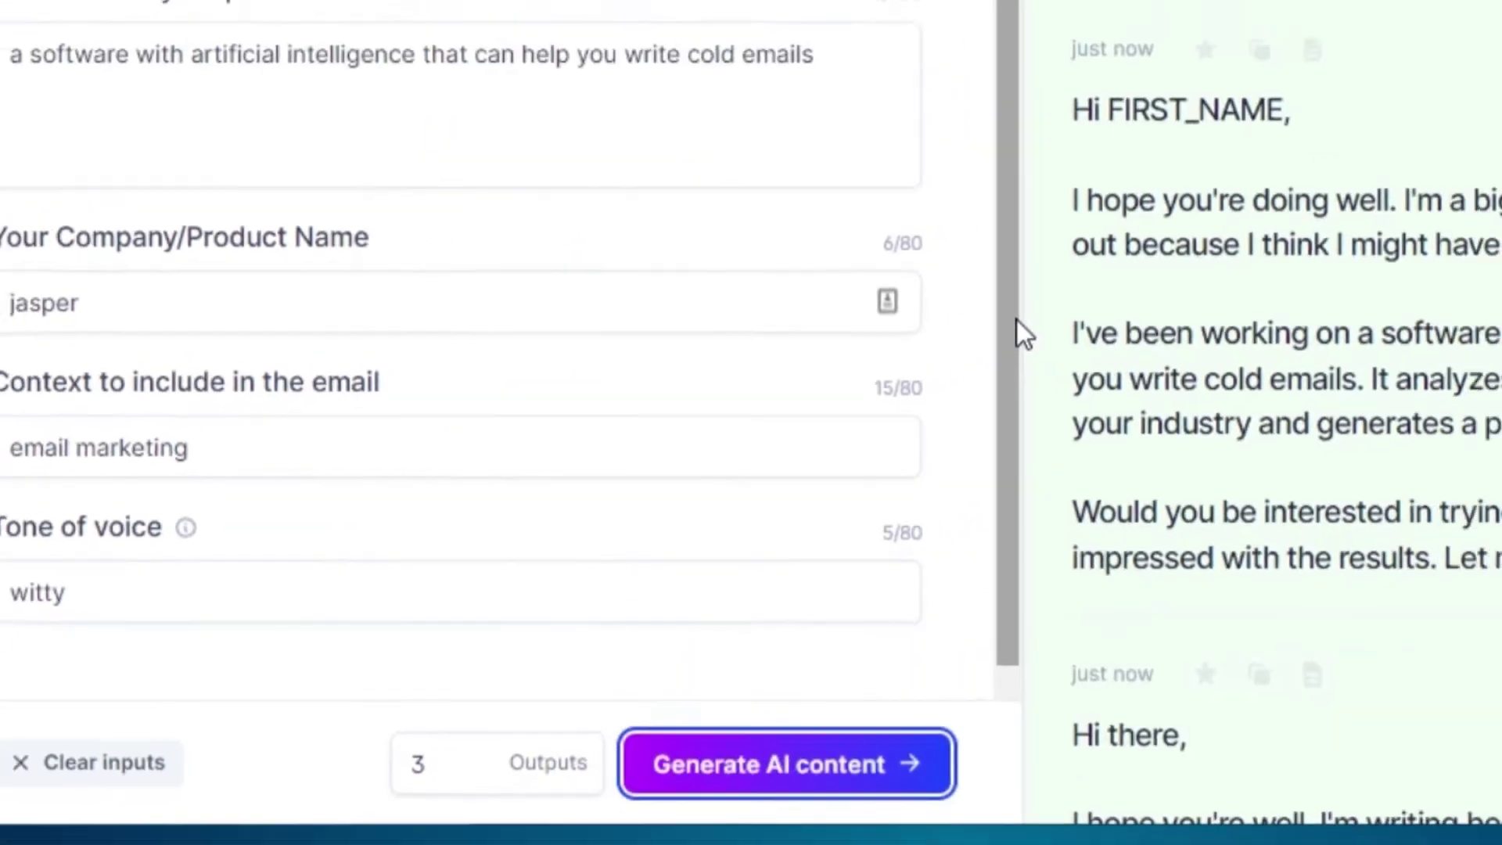
scroll(1142, 470, "down", 10)
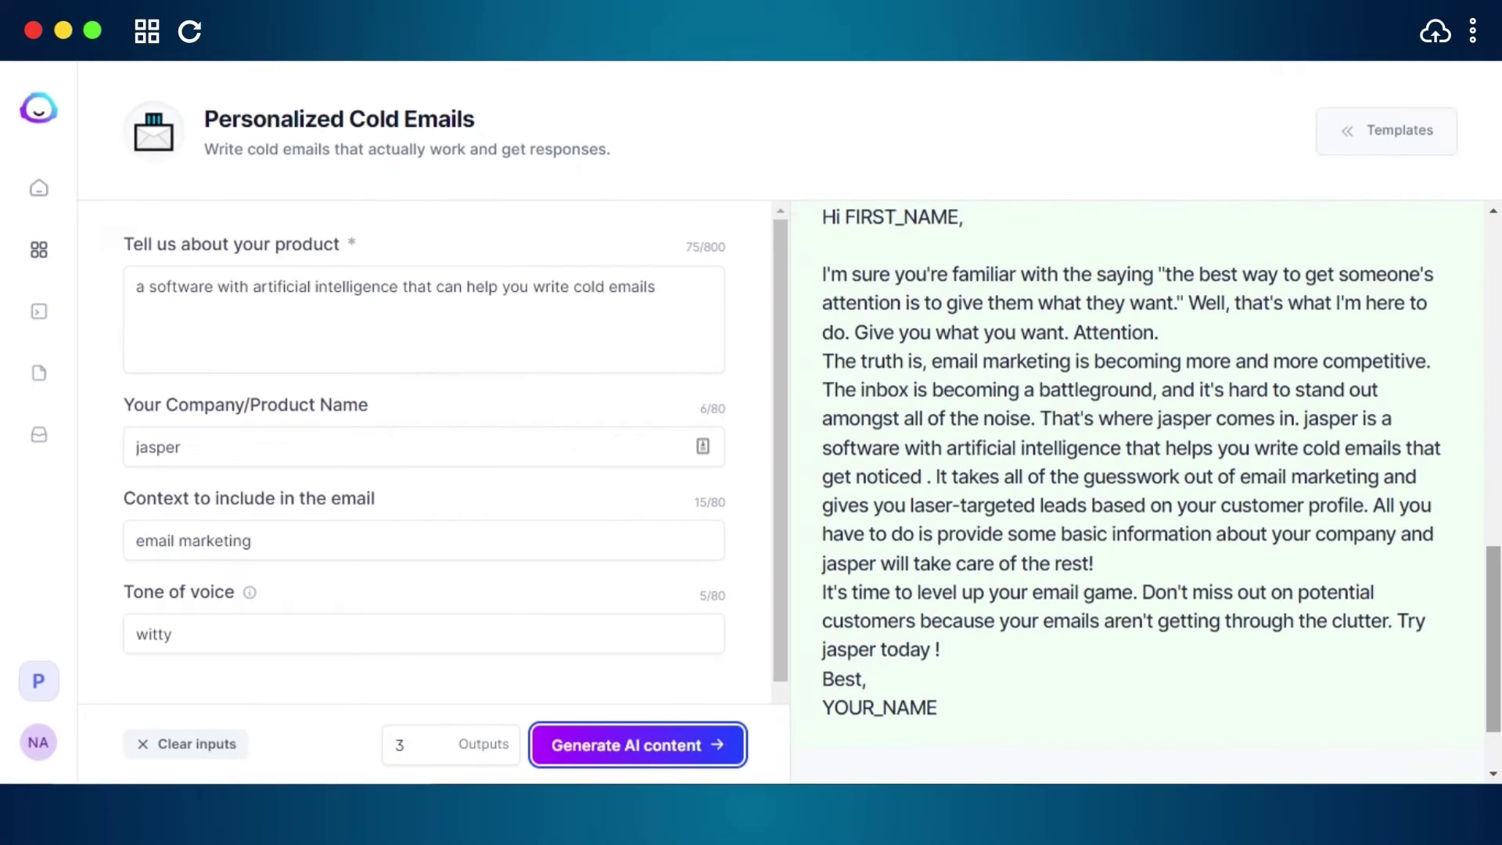
scroll(1143, 469, "up", 15)
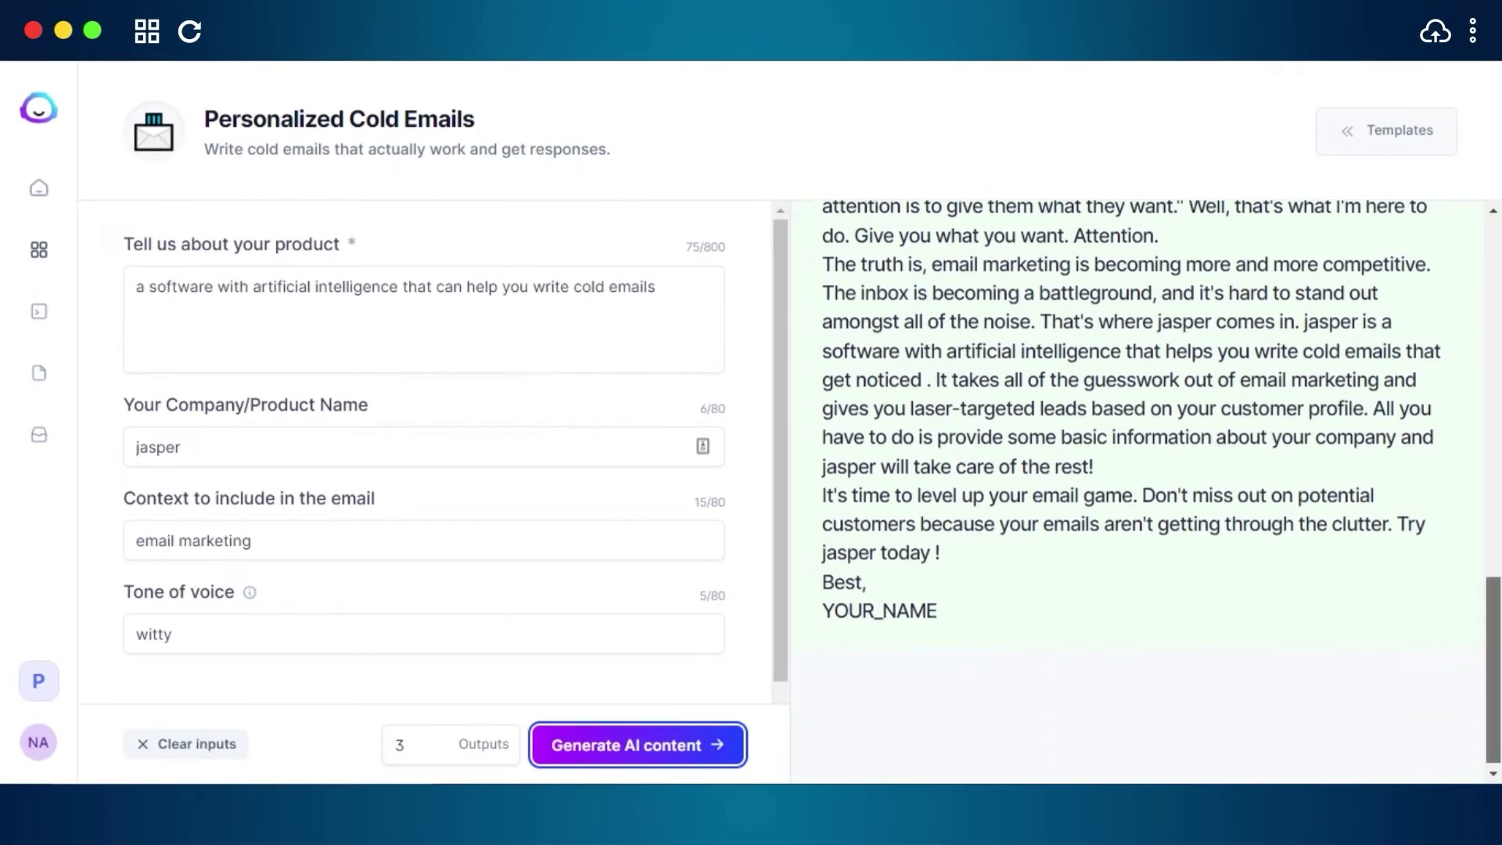
scroll(774, 446, "down", 2)
scroll(1142, 469, "down", 15)
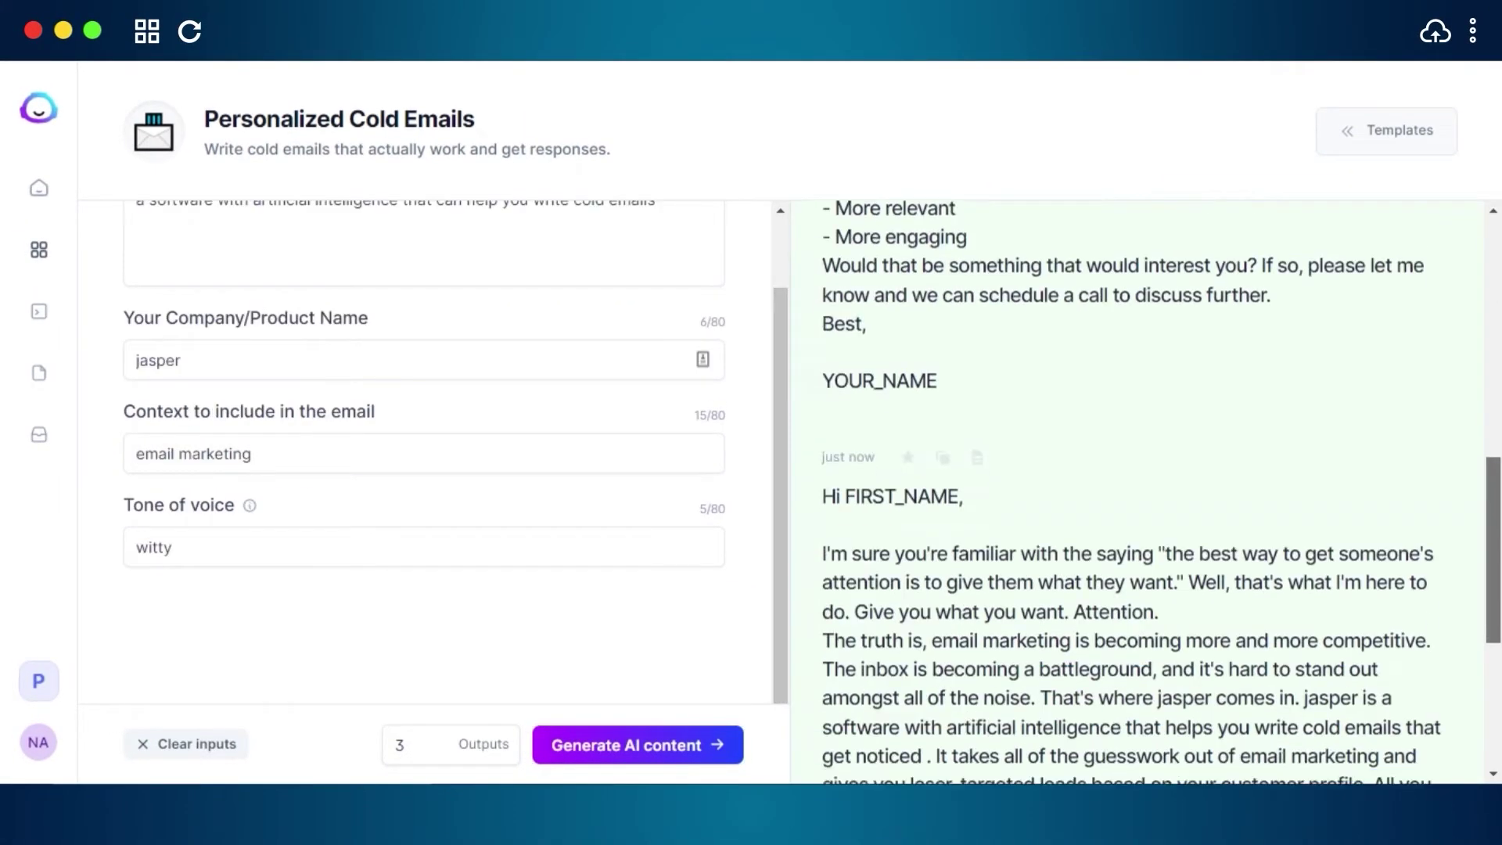
scroll(1142, 470, "up", 13)
scroll(1142, 470, "up", 2)
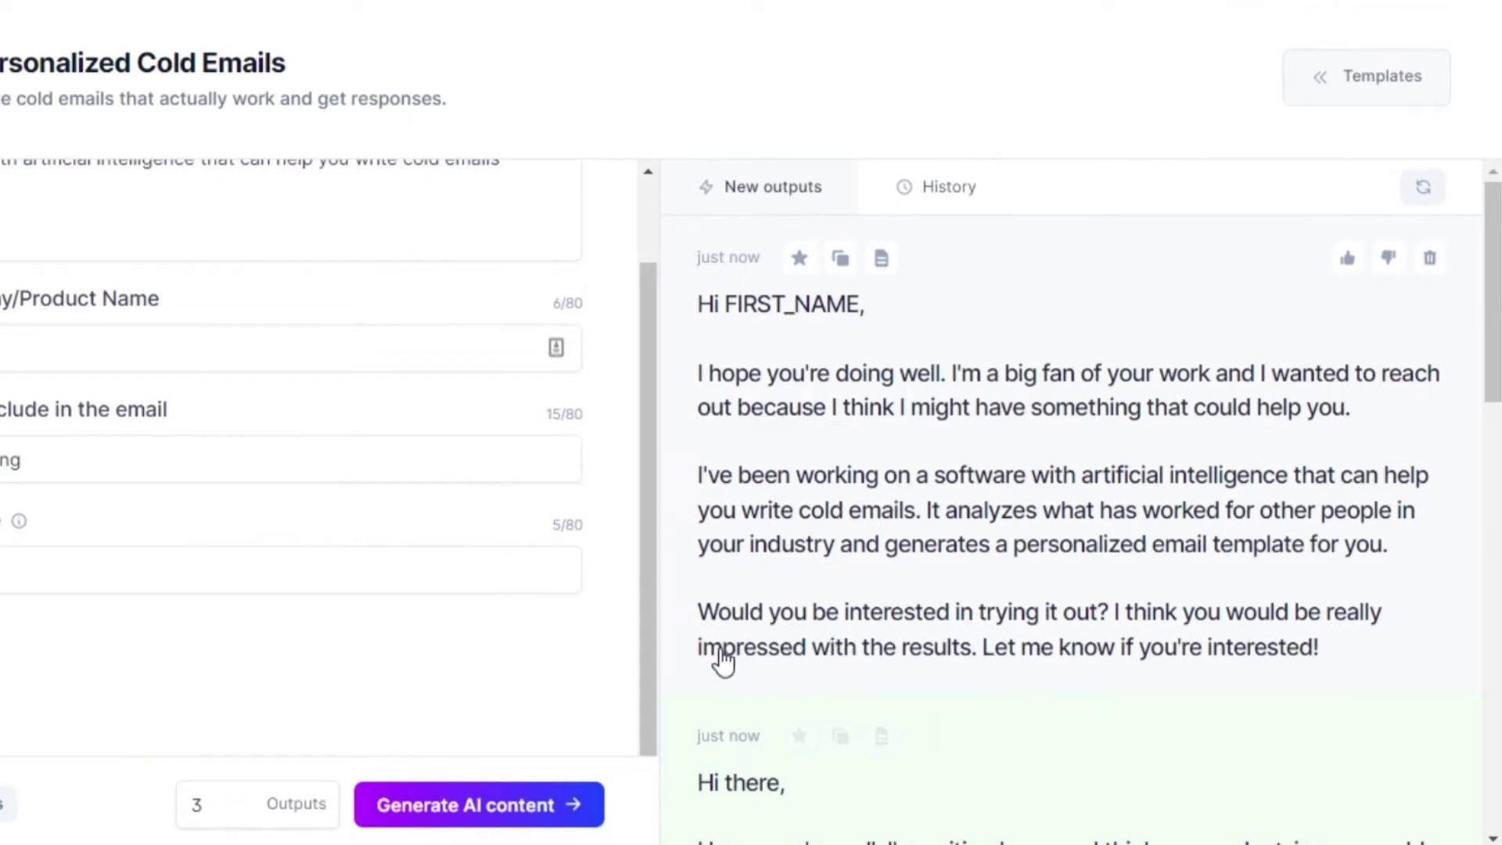
scroll(825, 501, "down", 7)
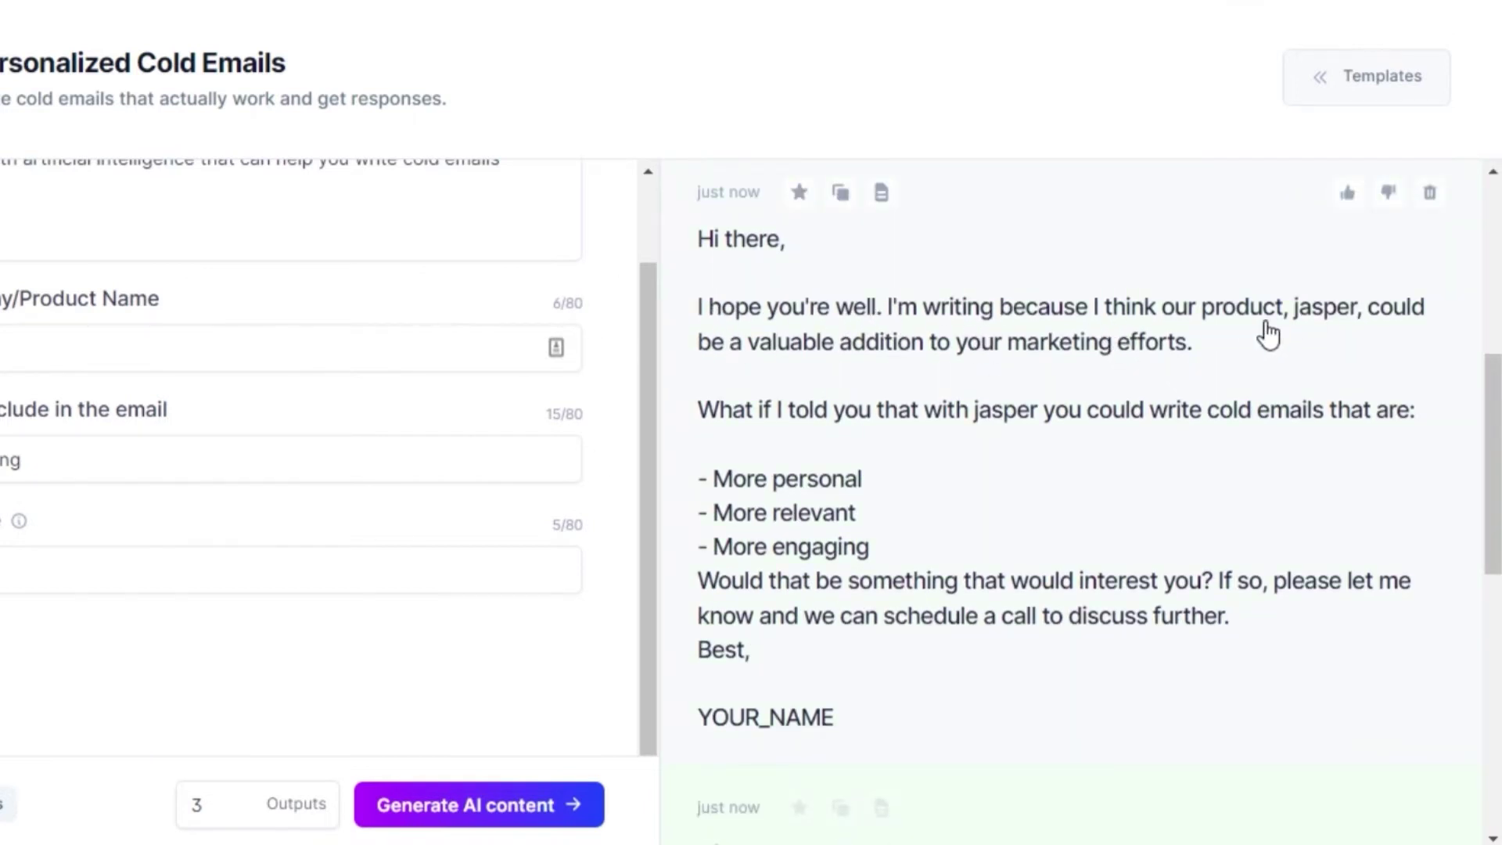
scroll(926, 375, "down", 5)
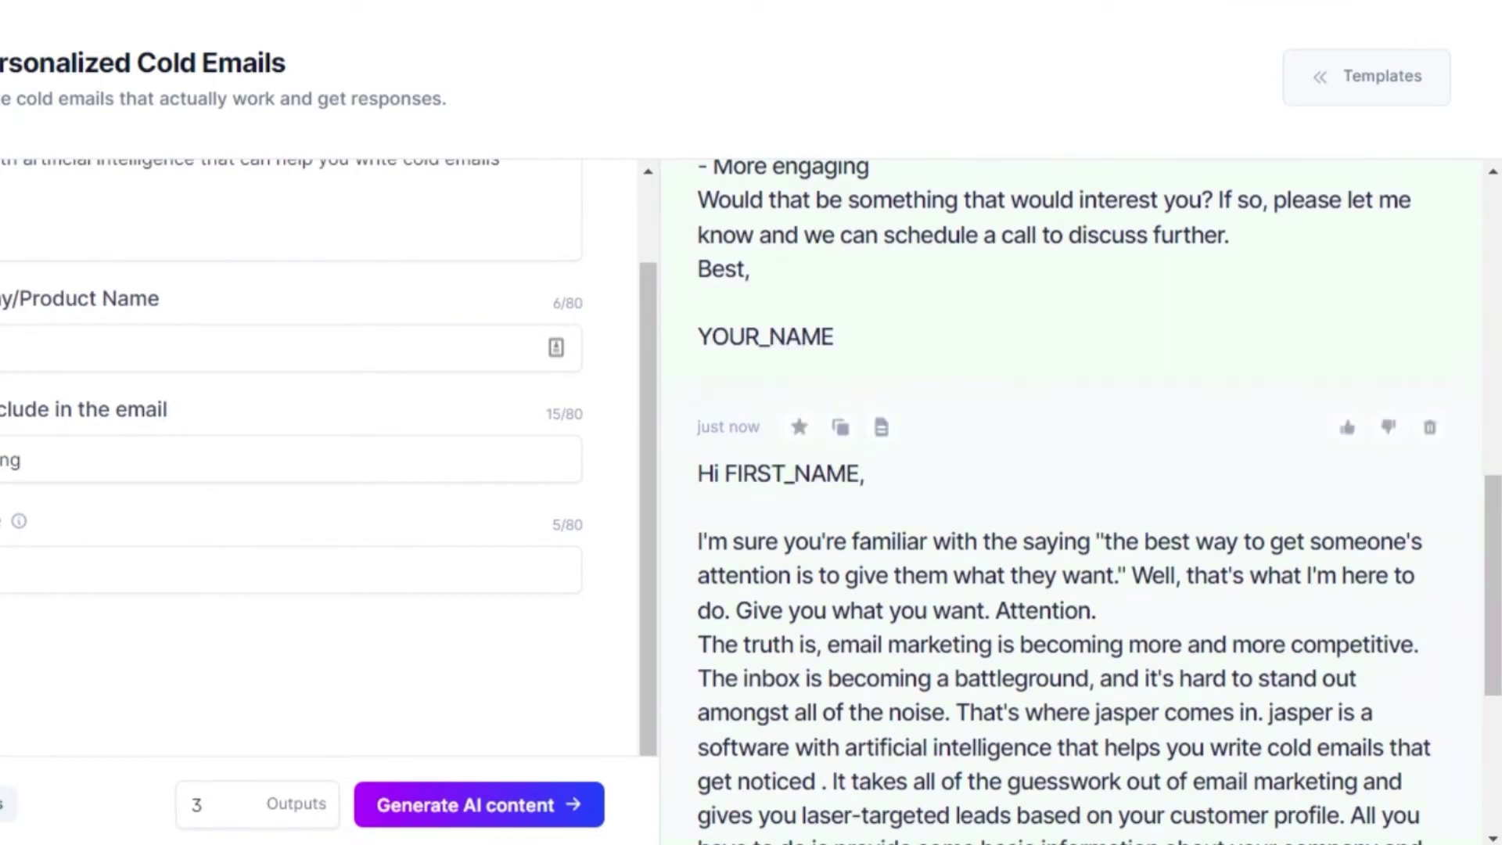
scroll(1493, 594, "down", 4)
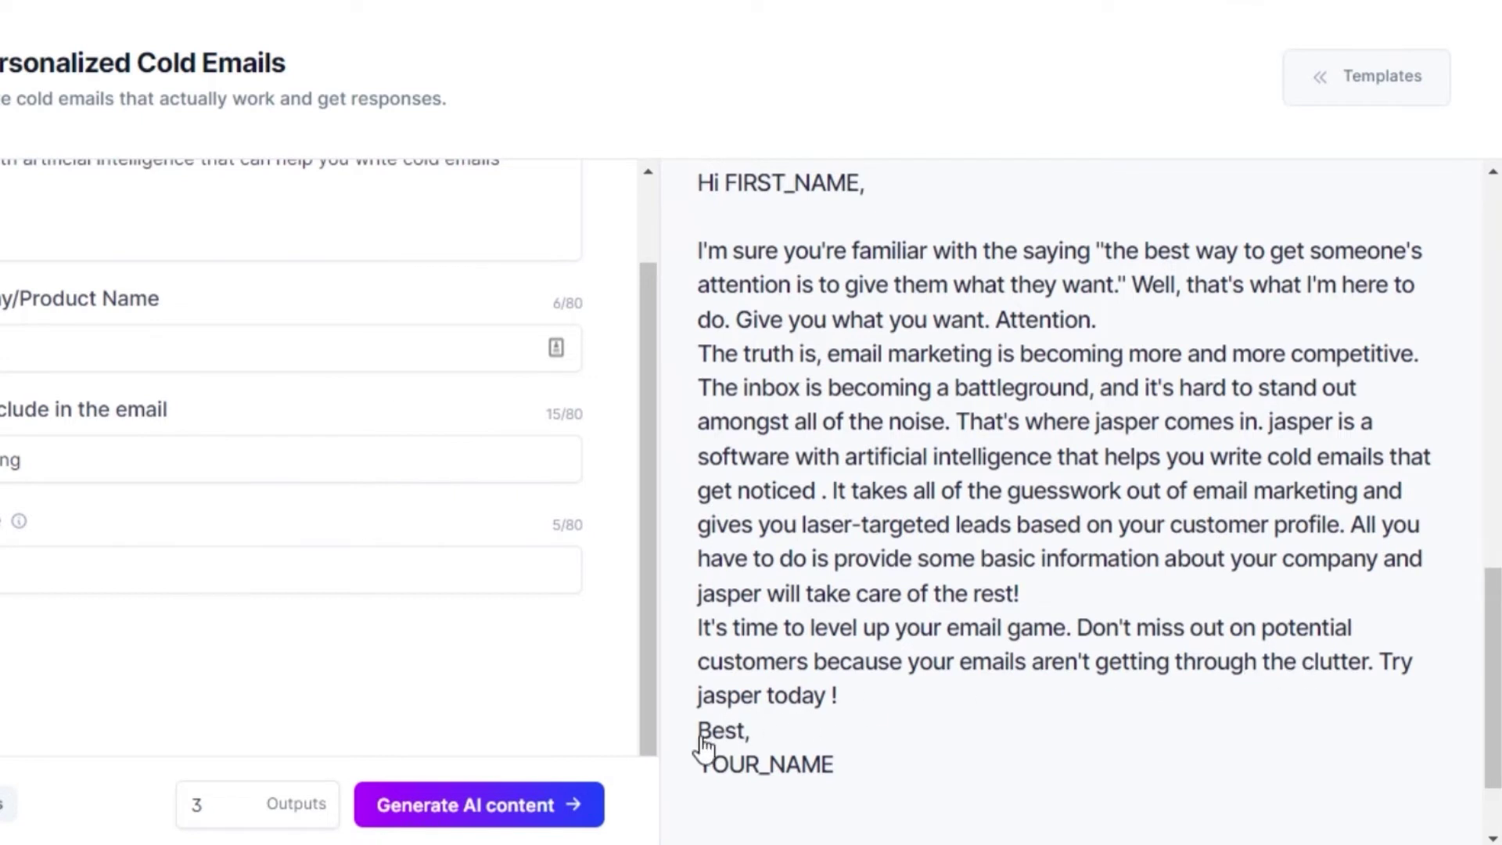
scroll(817, 548, "up", 2)
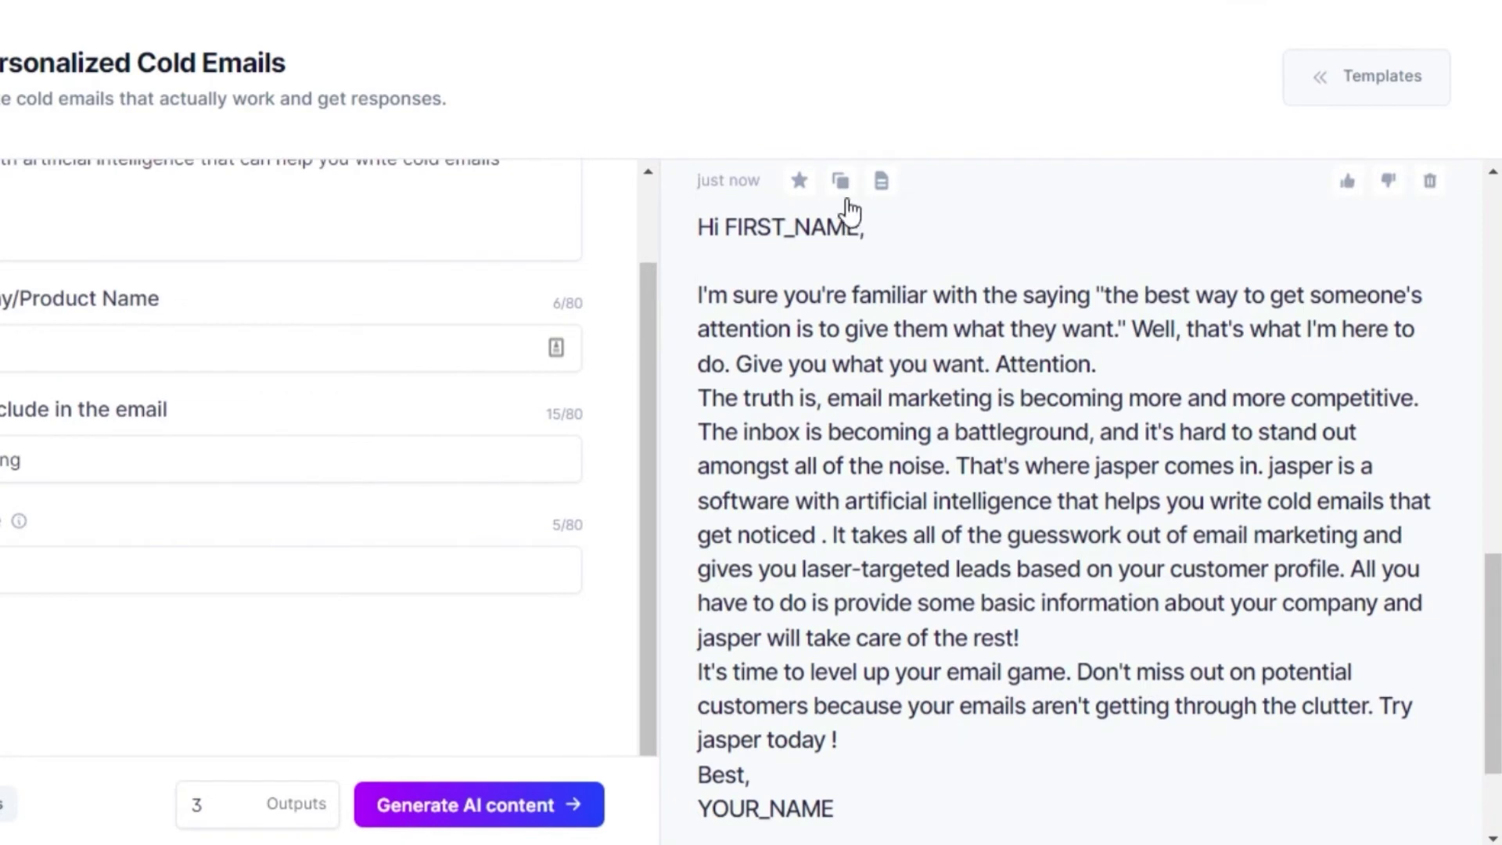
- Copy the third generated cold email's text to the clipboard
left_click(841, 183)
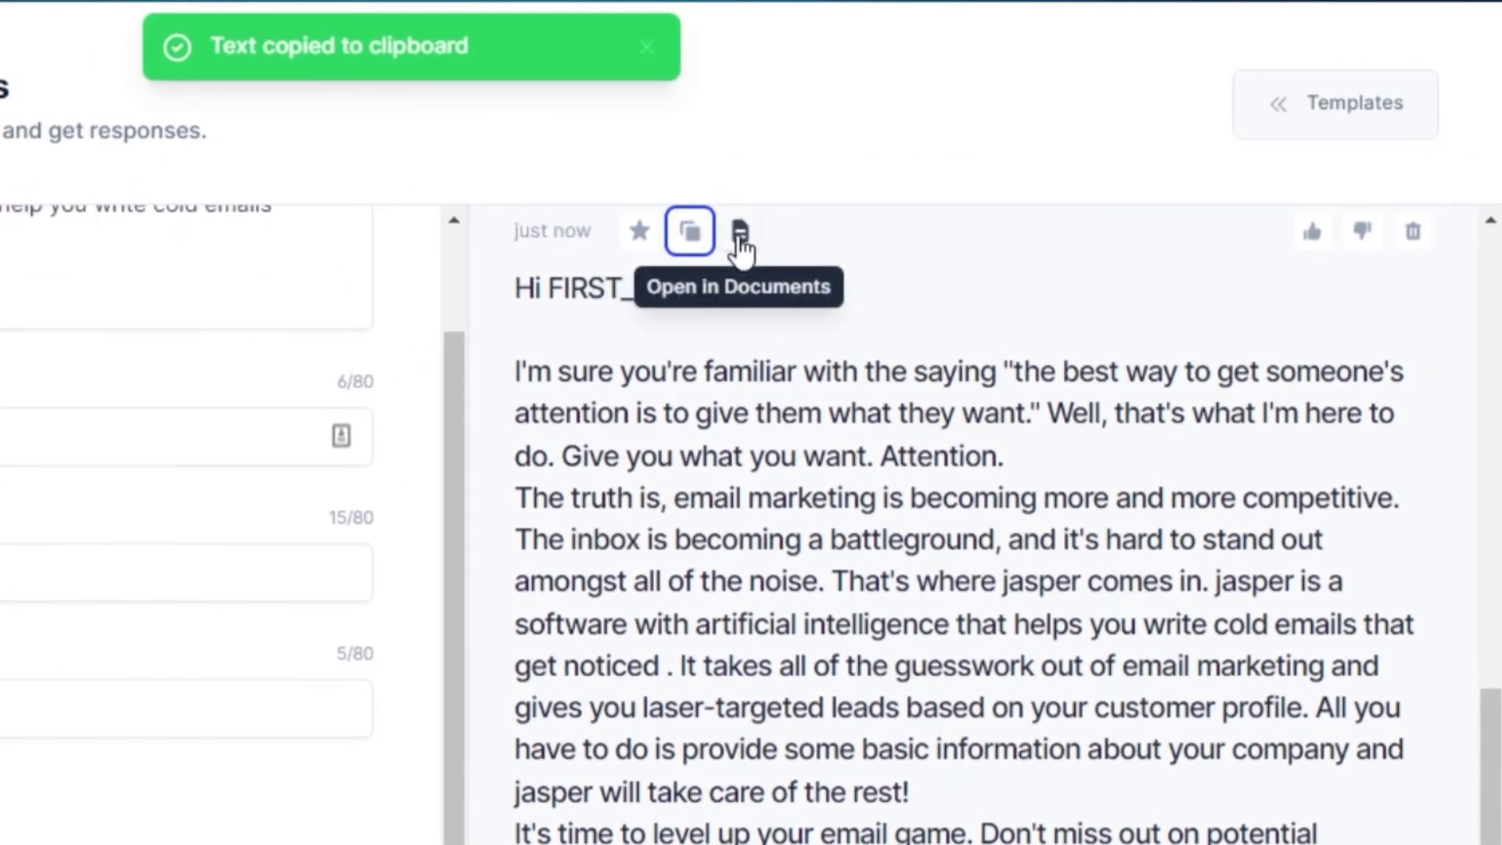
left_click(739, 233)
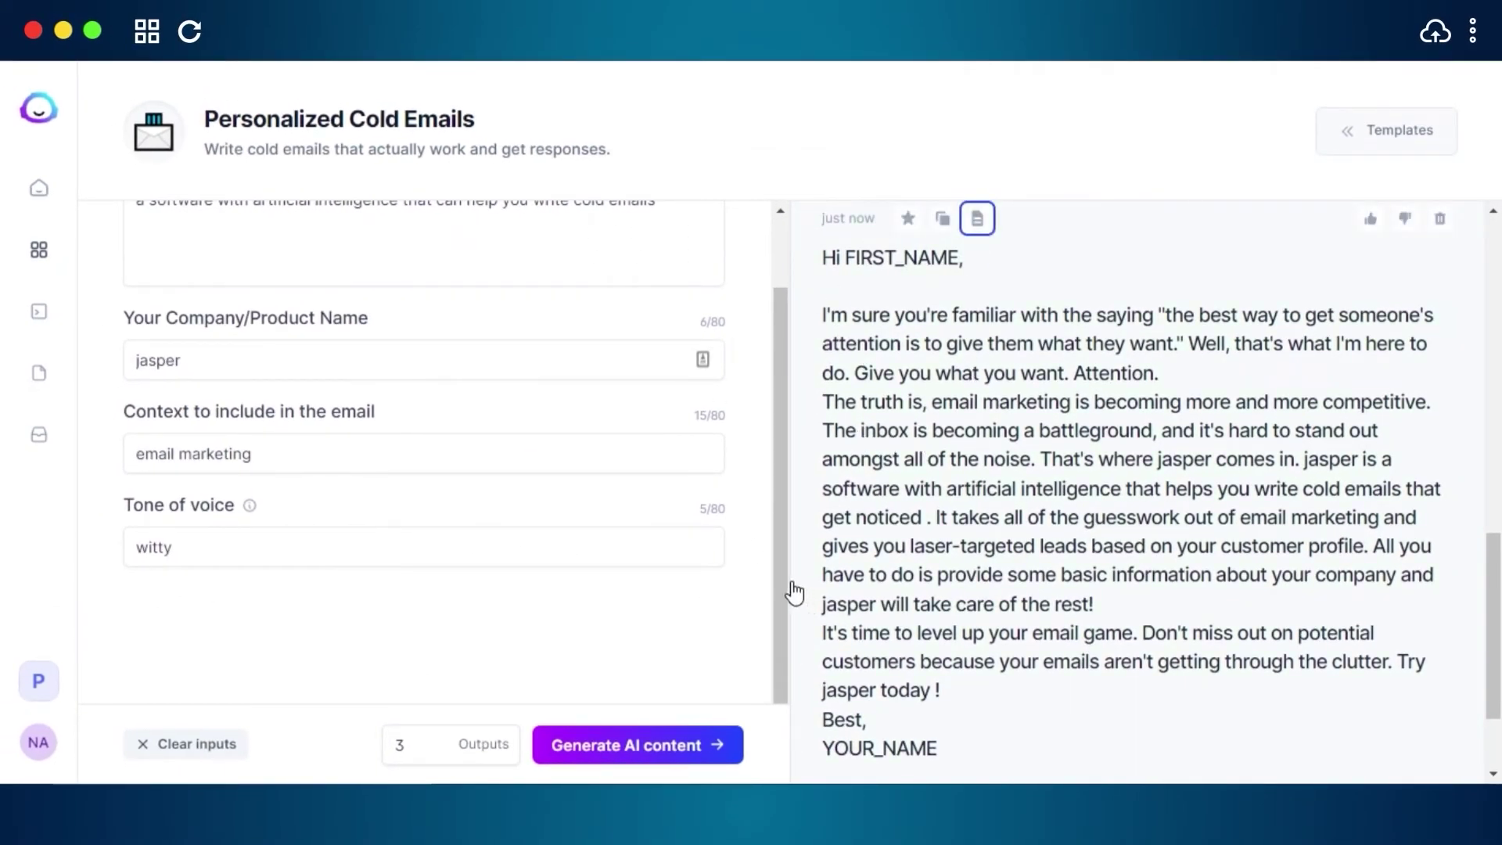
scroll(300, 448, "up", 2)
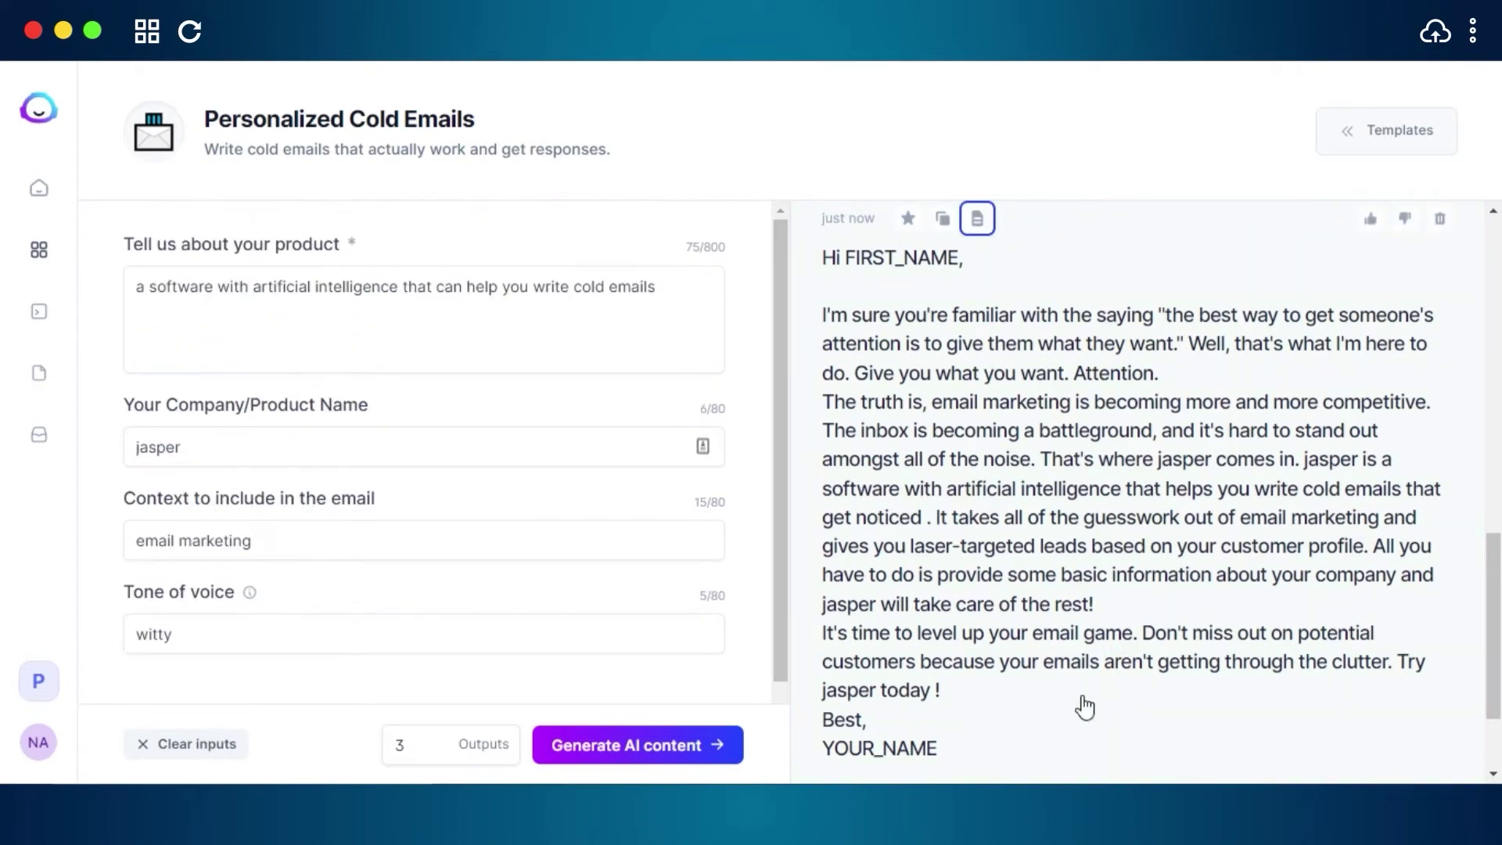
scroll(1335, 321, "down", 1)
scroll(1335, 321, "up", 4)
scroll(1160, 491, "down", 4)
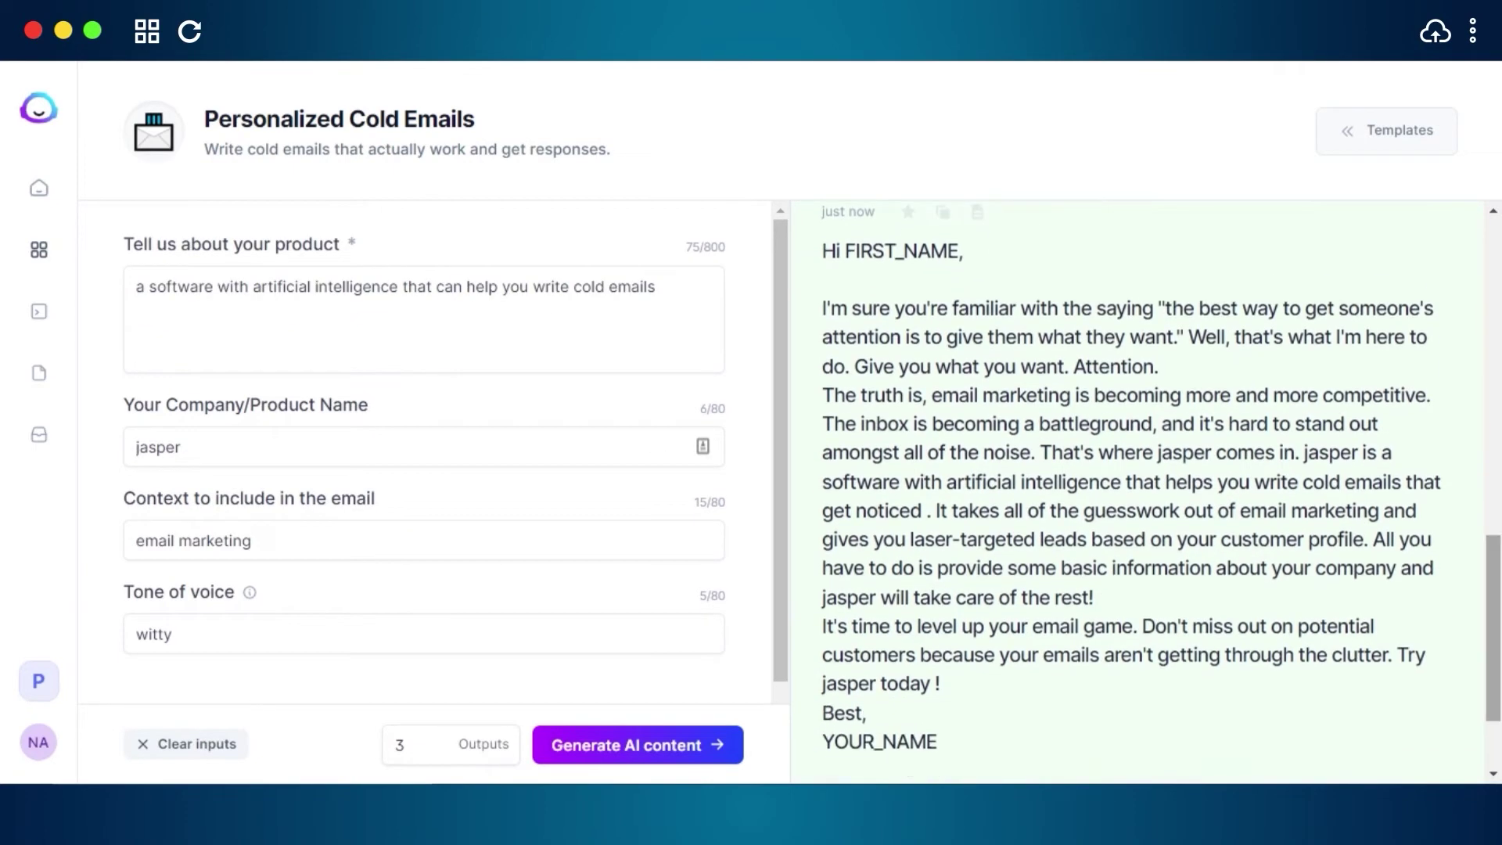
- Open the third cold email in a new Untitled document and review its 156-word text
left_click(976, 214)
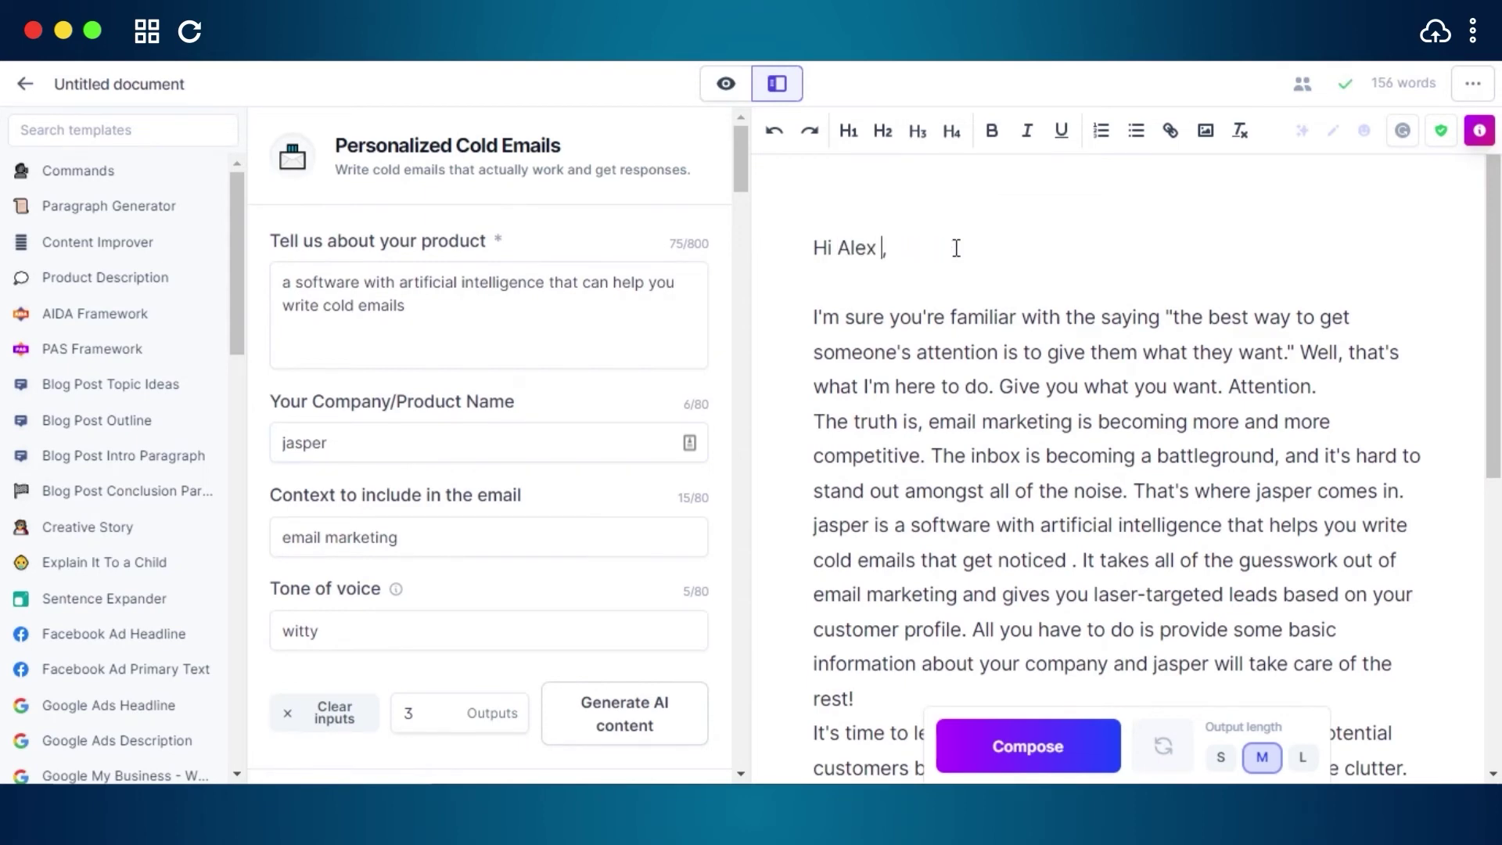
scroll(1252, 438, "down", 4)
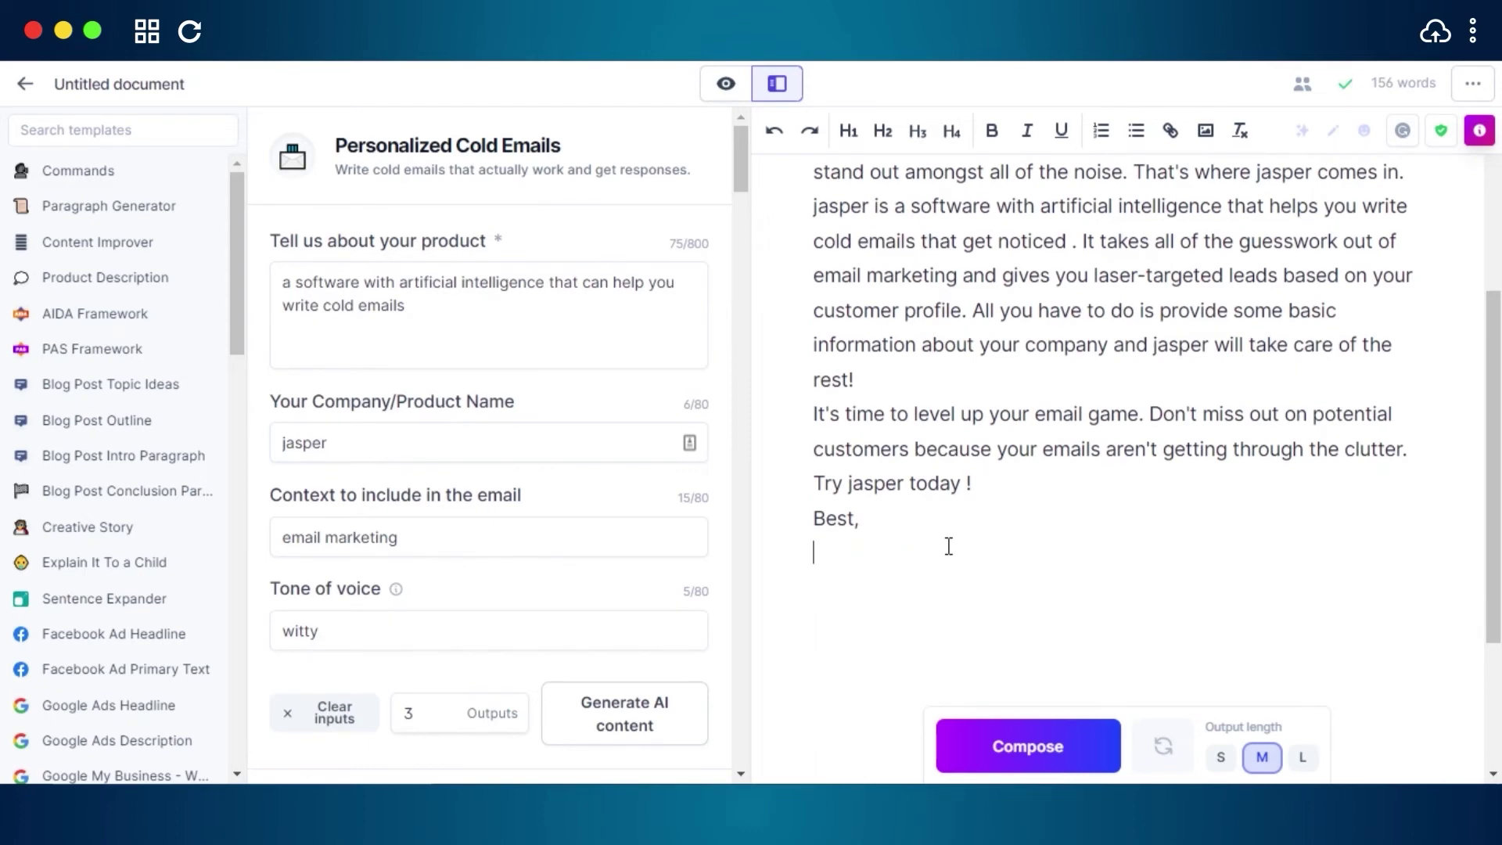
scroll(948, 547, "up", 3)
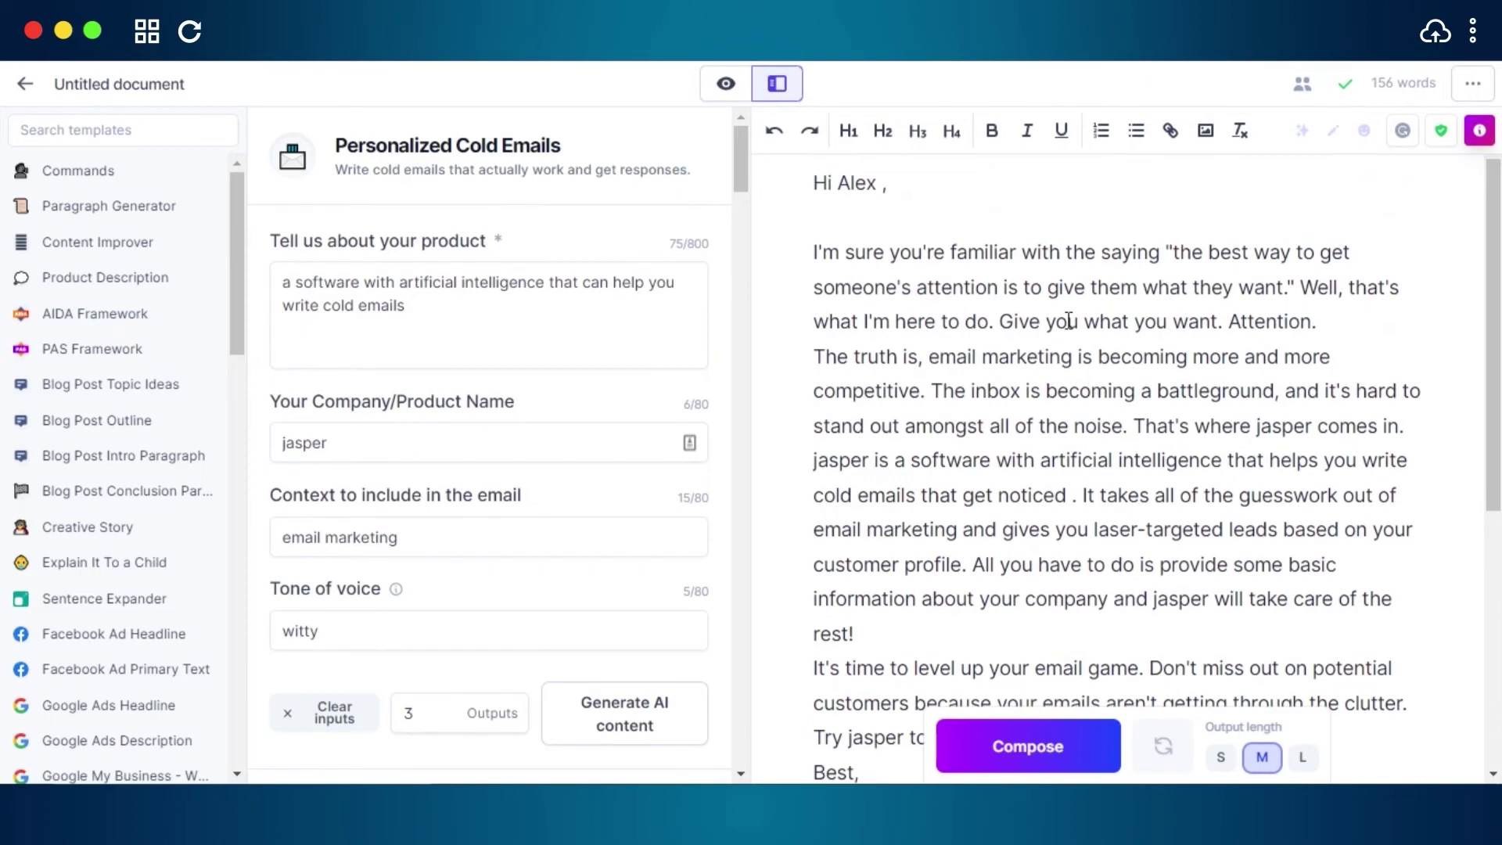
scroll(1134, 439, "down", 5)
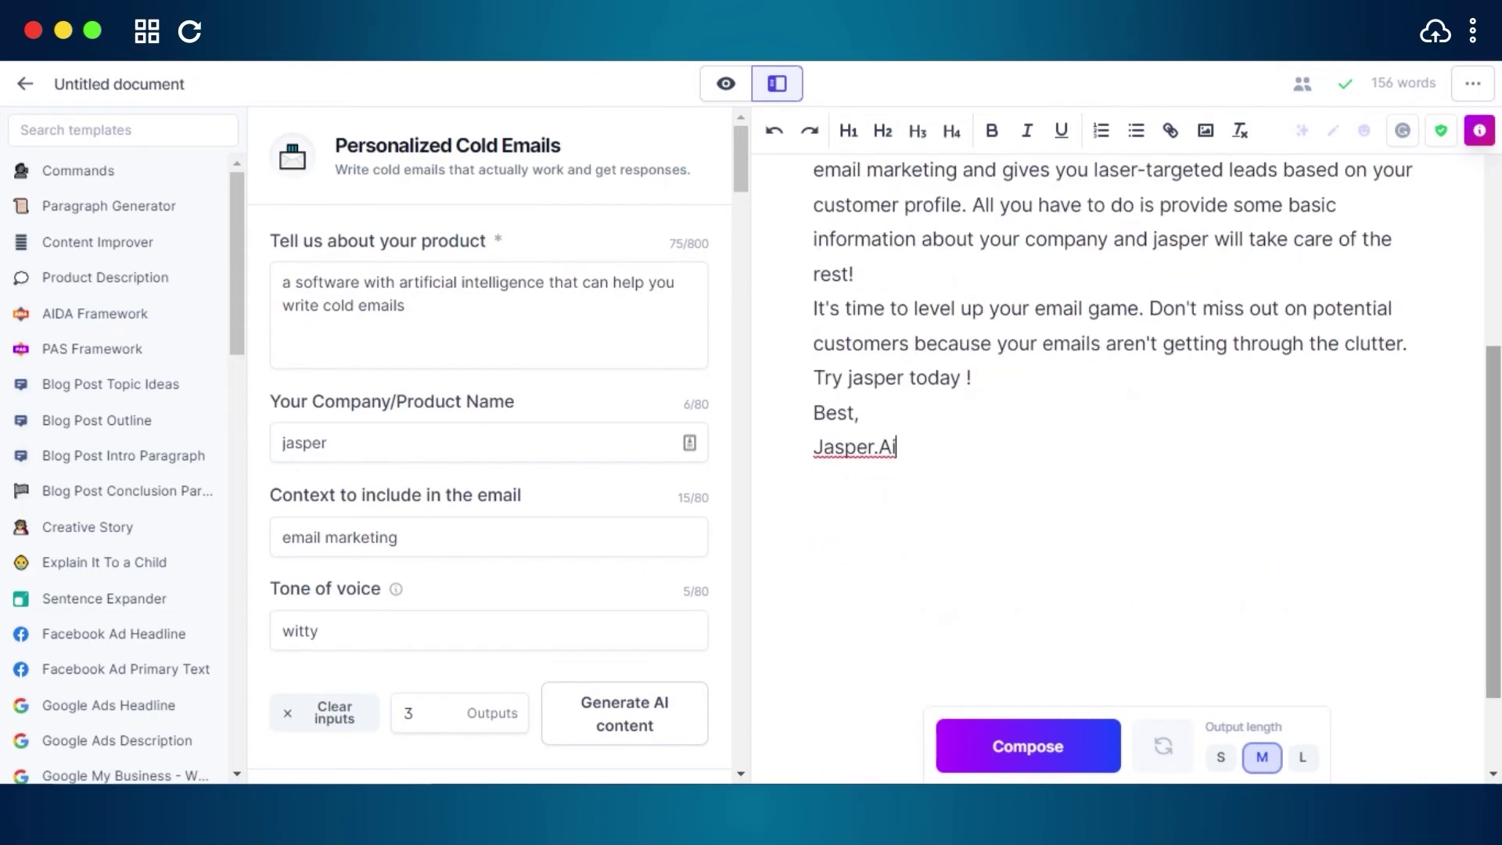
scroll(1135, 438, "up", 6)
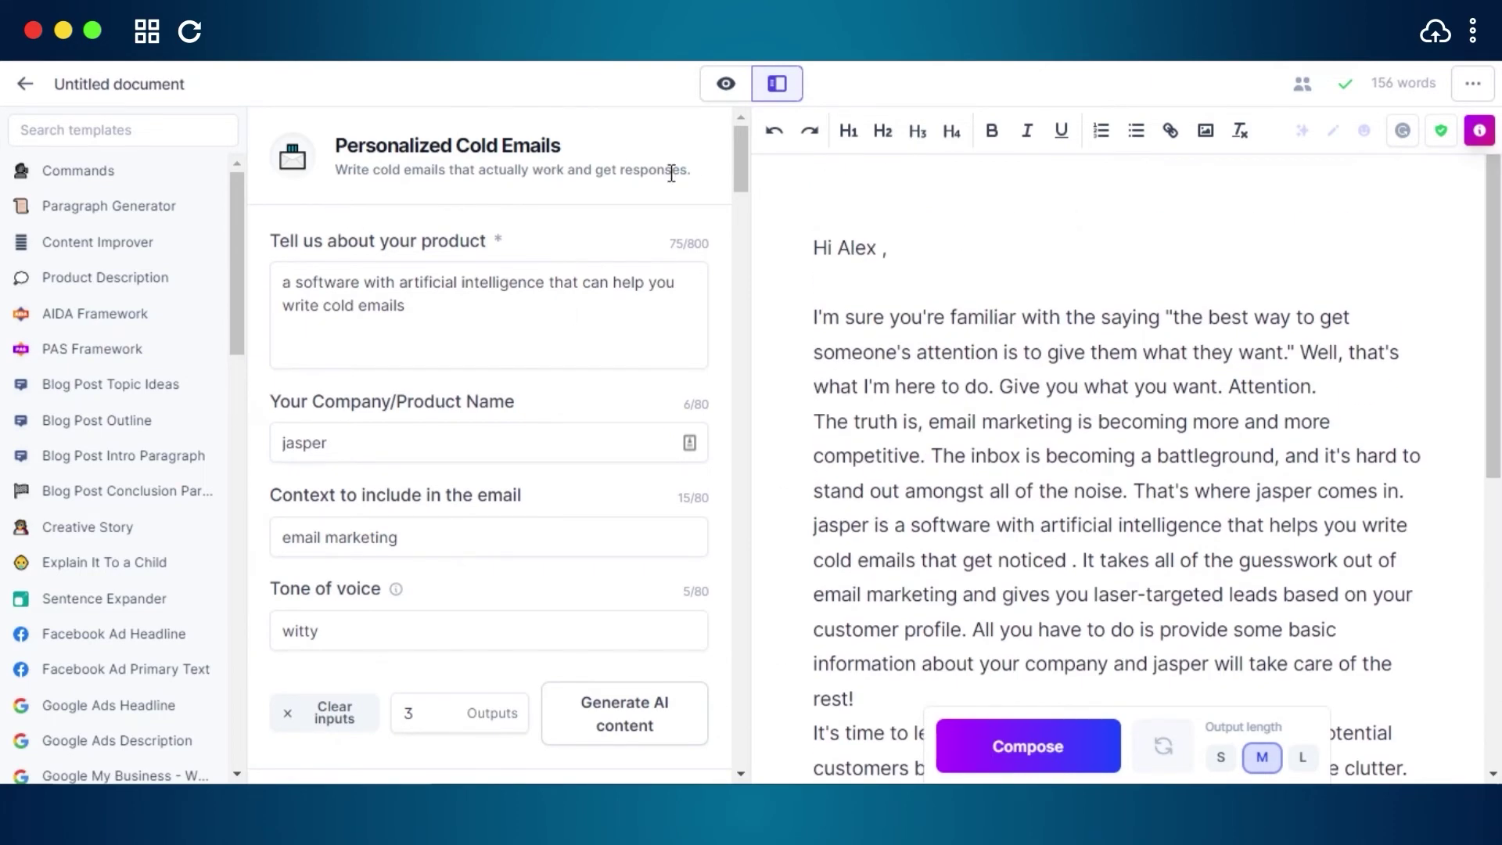
scroll(730, 176, "down", 5)
scroll(730, 176, "up", 5)
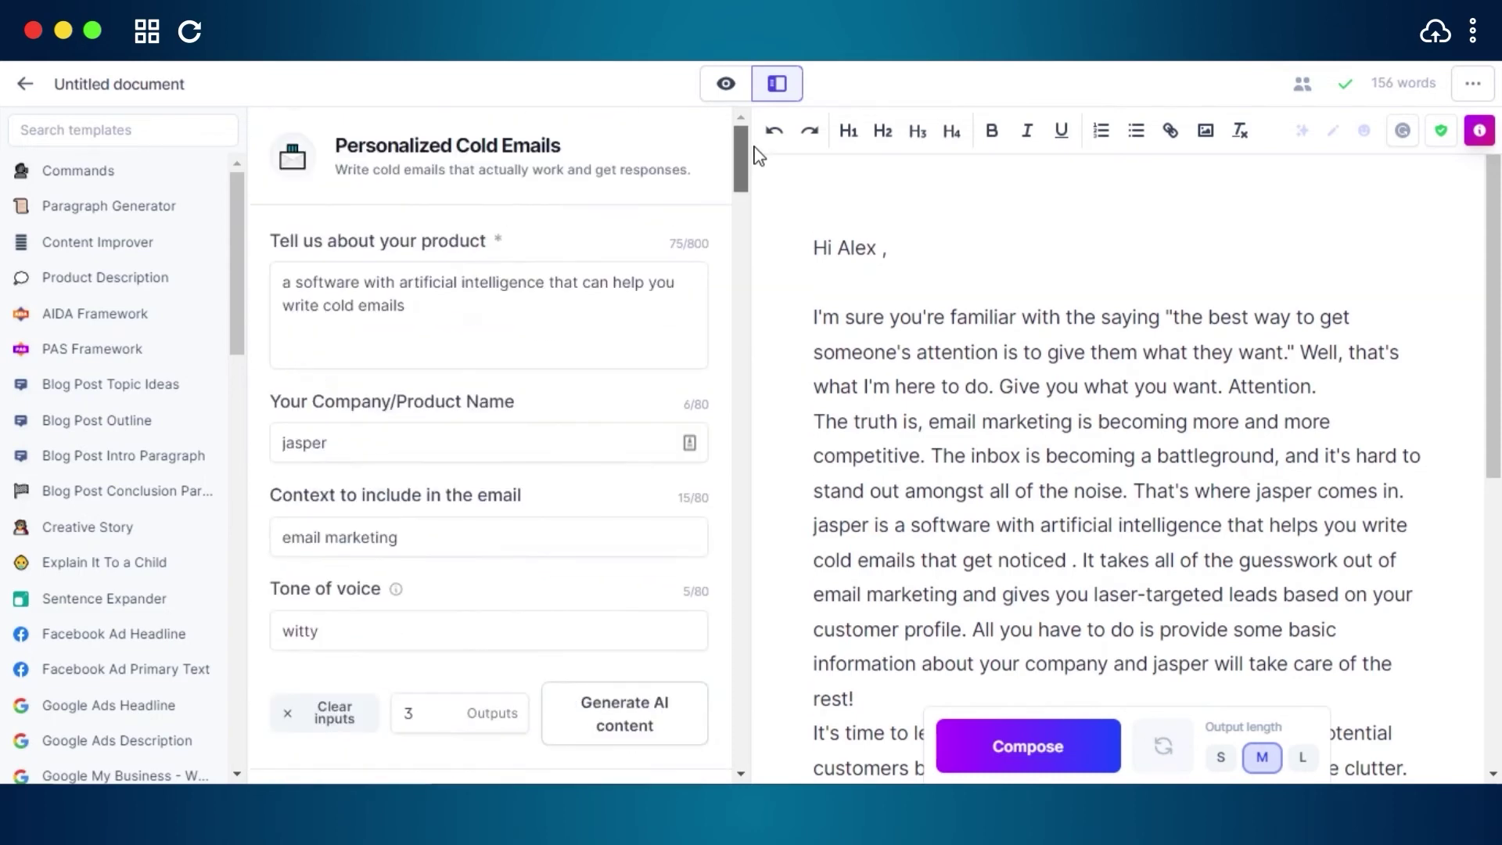